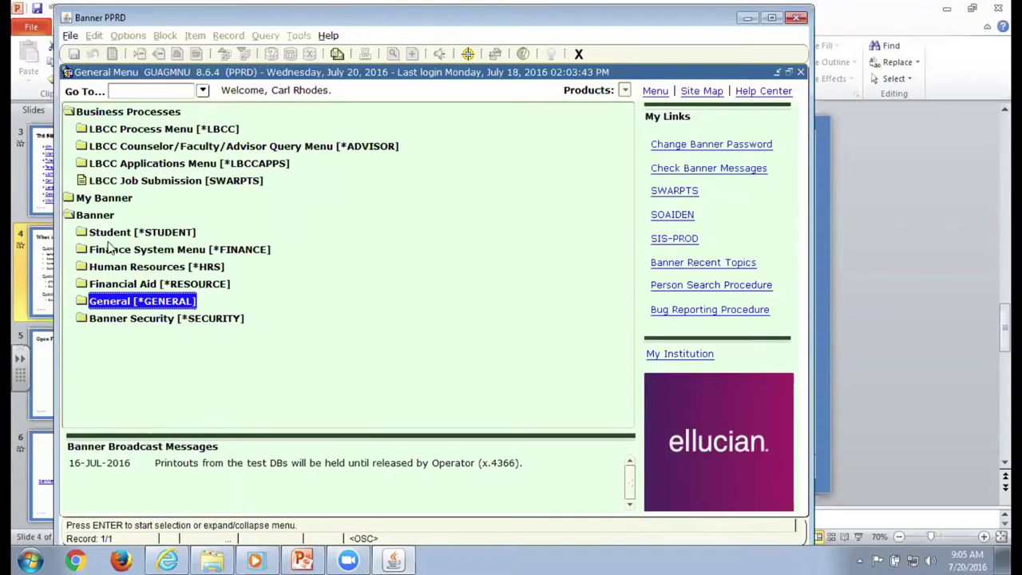
Step: Expand the General menu and select QuickFlow Process [*GENQUIK] under System Functions/Administration
{"action": "double_click", "coordinate": [99, 219]}
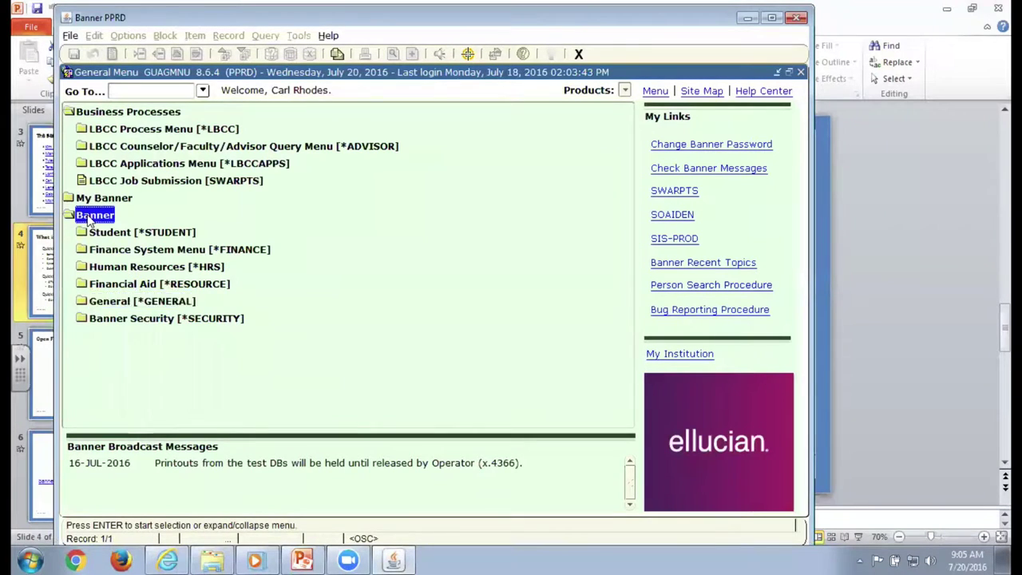
{"action": "double_click", "coordinate": [96, 219]}
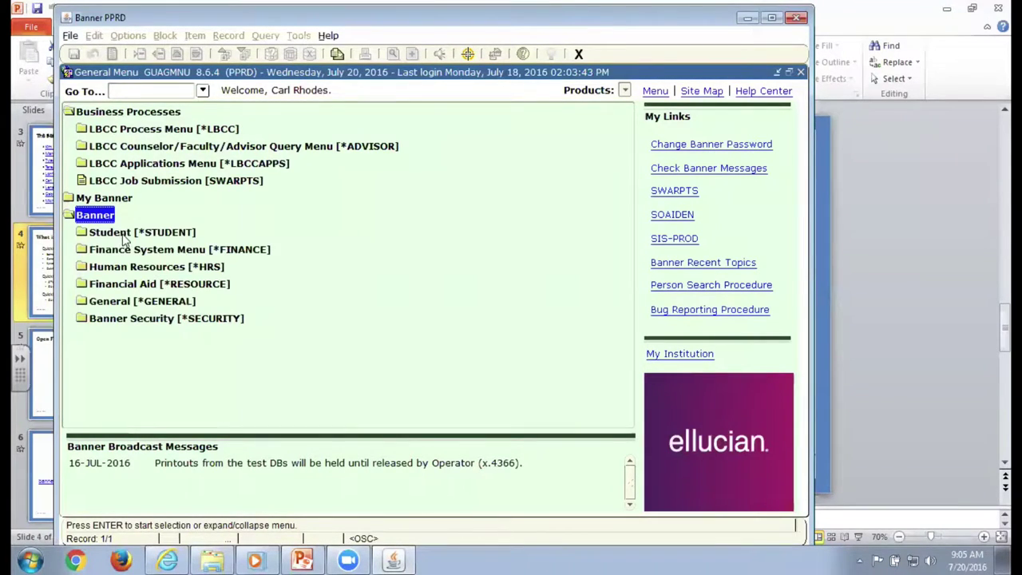
{"action": "double_click", "coordinate": [122, 302]}
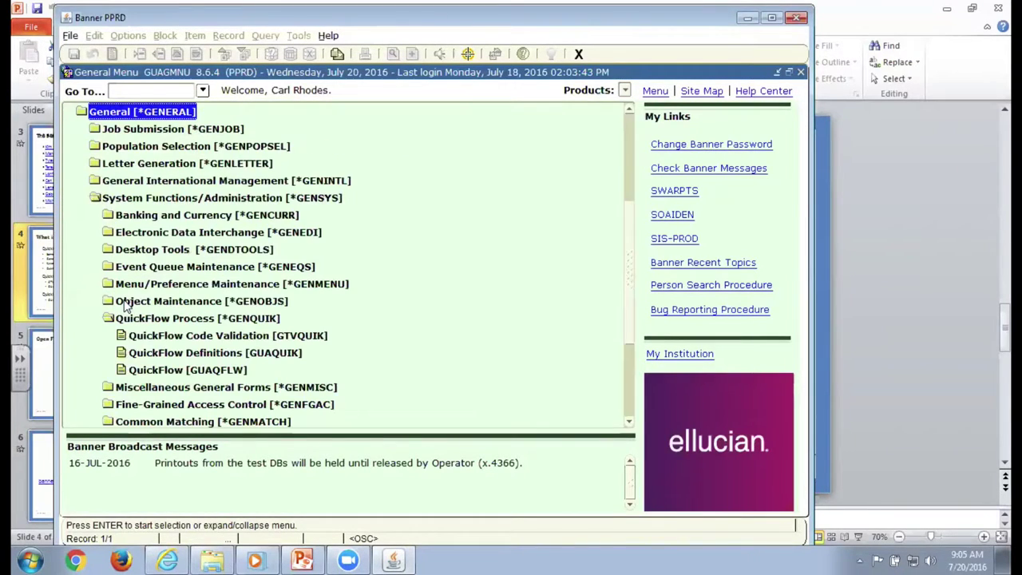
{"action": "left_click", "coordinate": [122, 202]}
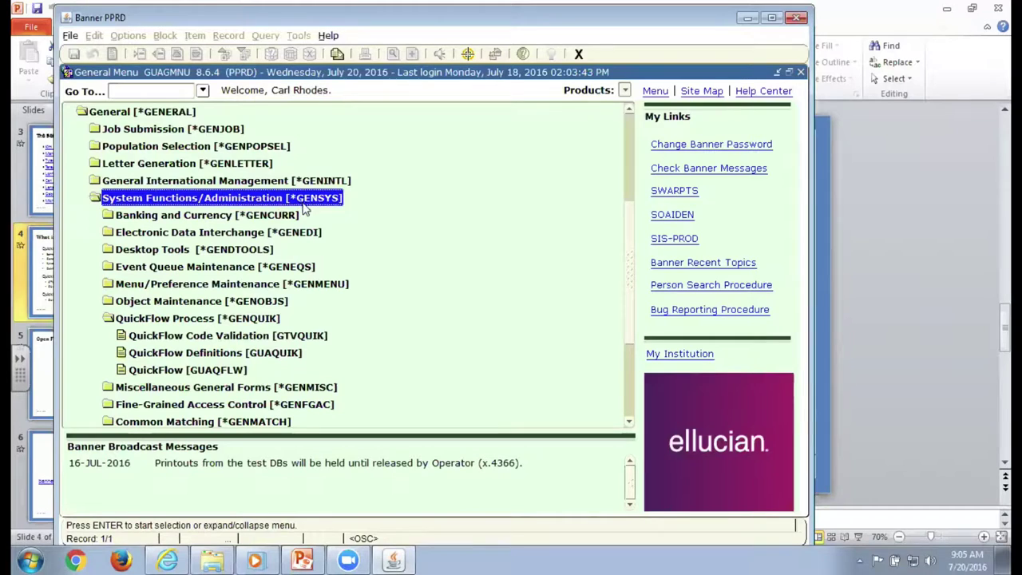
{"action": "left_click", "coordinate": [240, 318]}
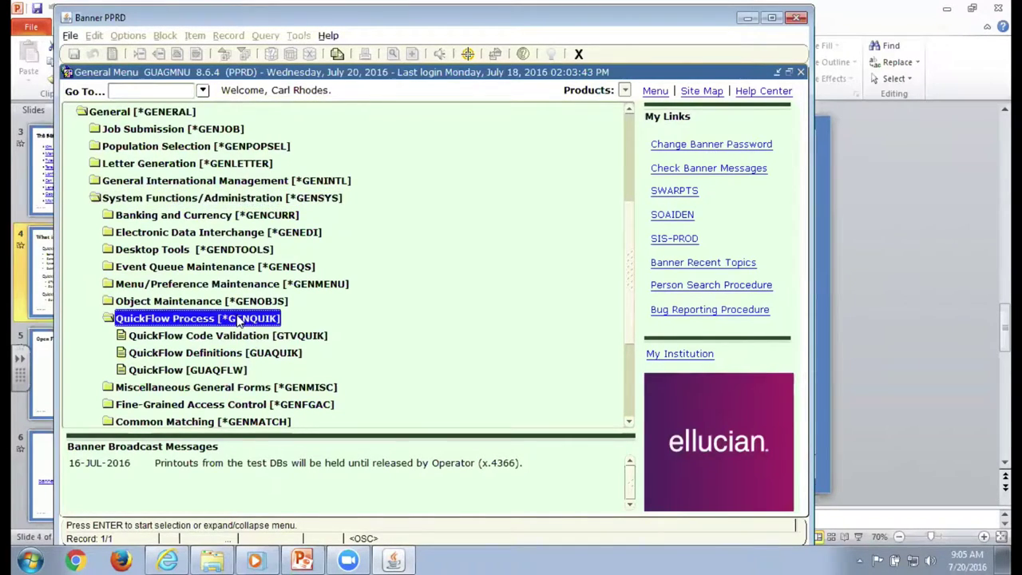
Step: Open the QuickFlow Code Validation form [GTVQUIK] from the QuickFlow Process folder
{"action": "left_click", "coordinate": [302, 336]}
{"action": "left_click", "coordinate": [280, 352]}
{"action": "left_click", "coordinate": [289, 342]}
{"action": "left_click", "coordinate": [281, 357]}
{"action": "left_click", "coordinate": [230, 372]}
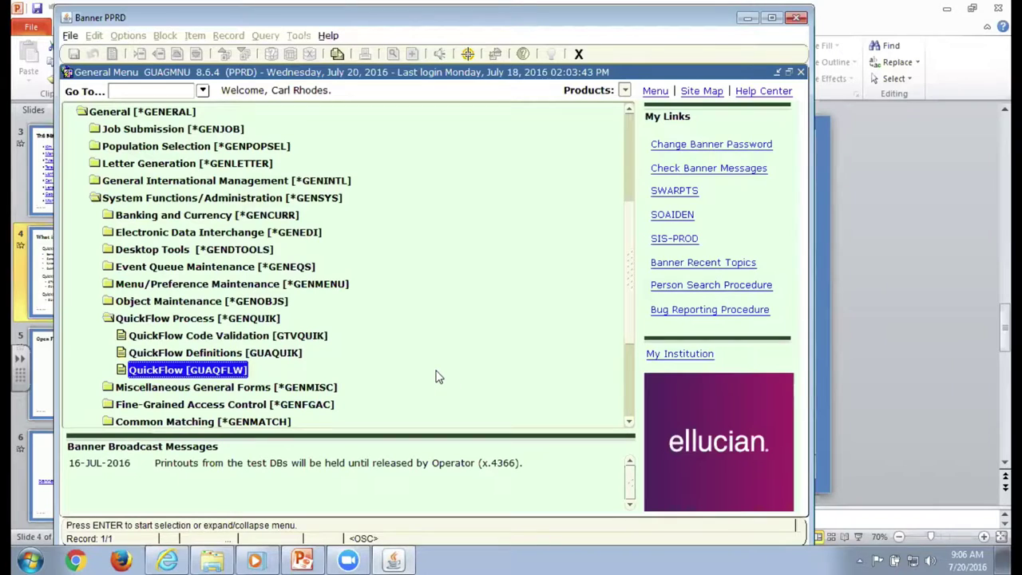
{"action": "double_click", "coordinate": [288, 341]}
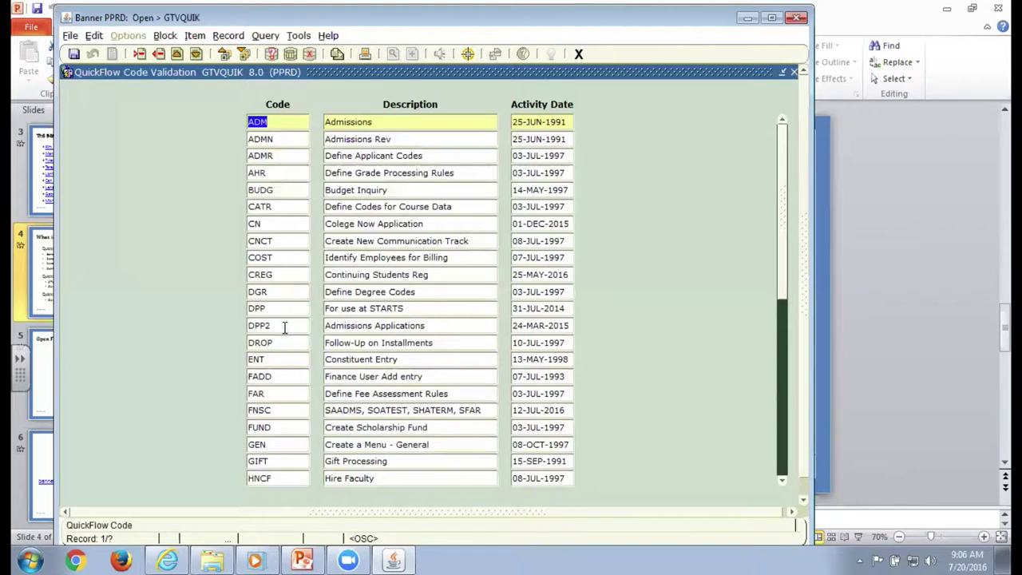
Step: Insert a QuickFlow code record DIRT with the description "Dirt Processing", save it and close the validation form
{"action": "left_click", "coordinate": [140, 54]}
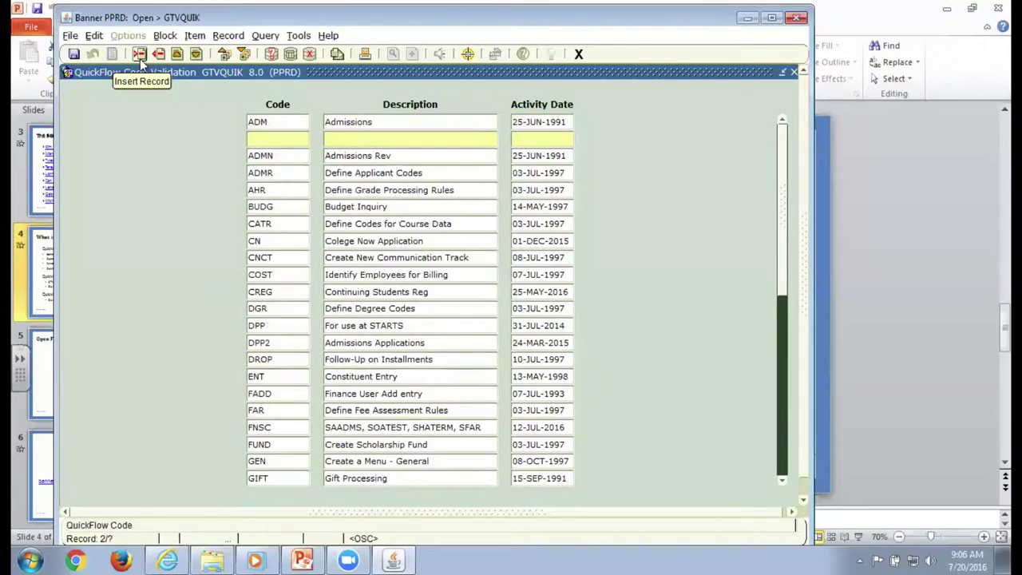
{"action": "type", "text": "DIRT"}
{"action": "key", "text": "Tab"}
{"action": "type", "text": "Dirt Pro"}
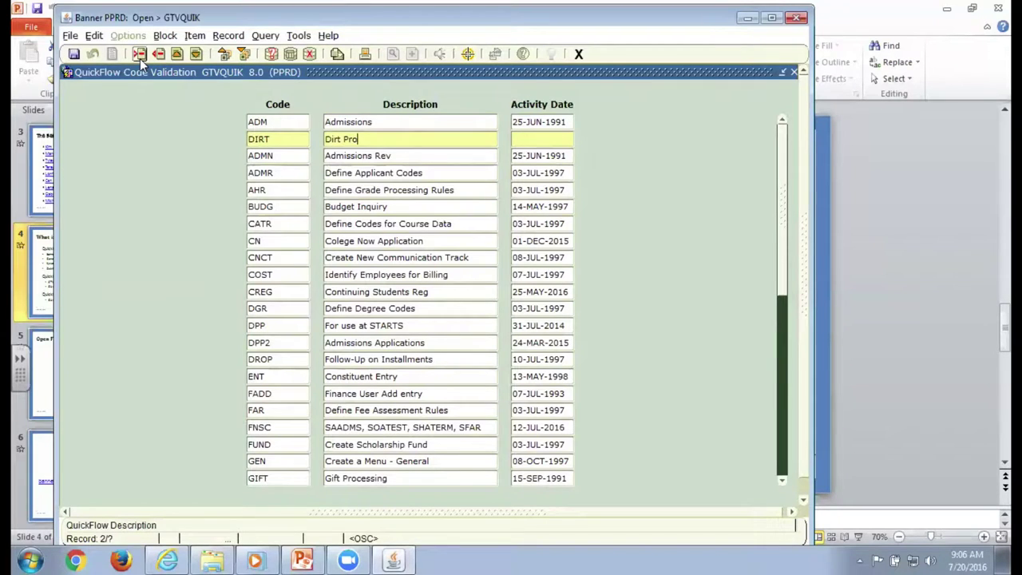
{"action": "type", "text": "cessing"}
{"action": "left_click", "coordinate": [74, 56]}
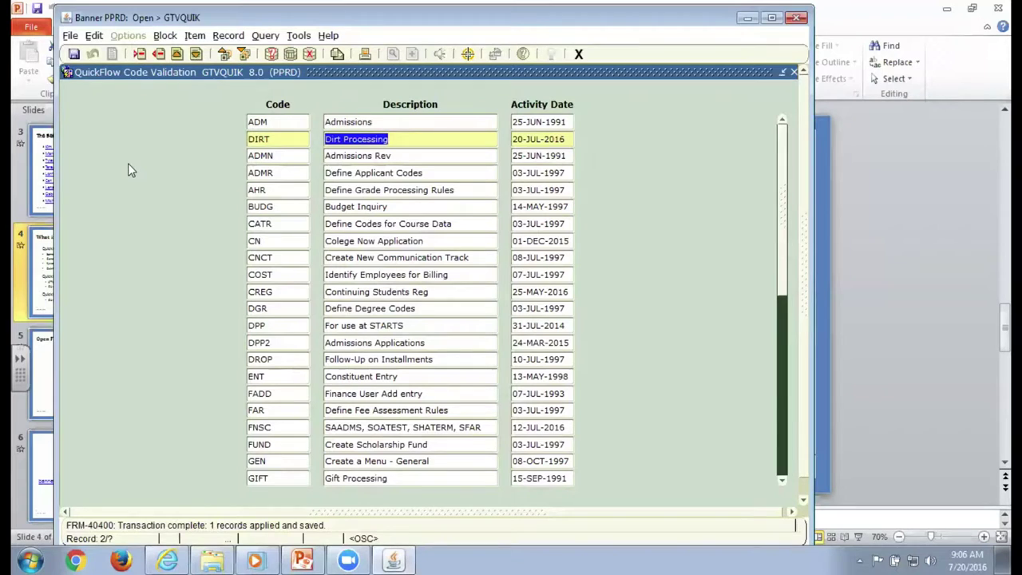
{"action": "left_click", "coordinate": [580, 54]}
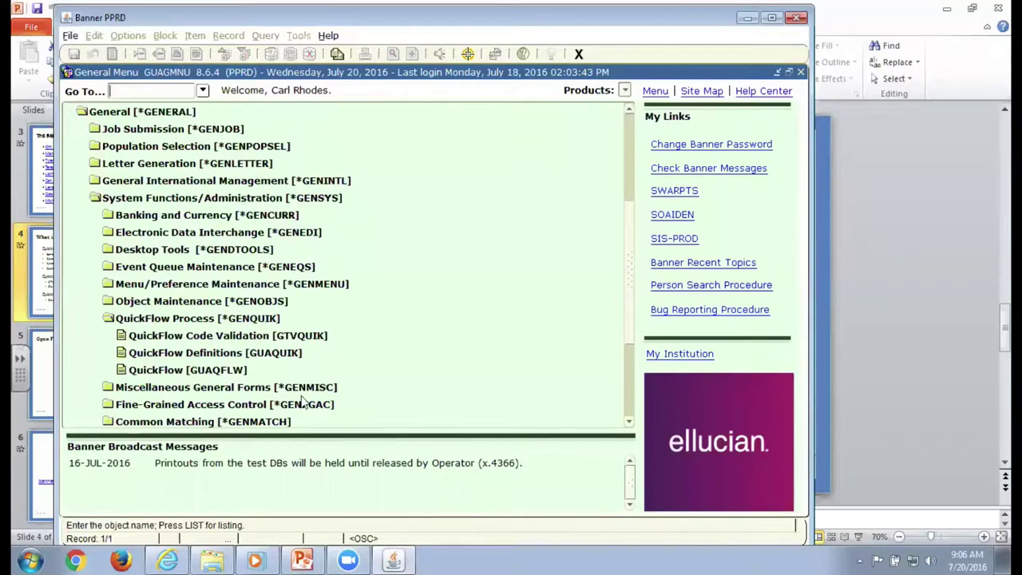
Step: Open the QuickFlow Definitions form [GUAQUIK] and load the form lists for the QuickFlow code DIRT
{"action": "left_click", "coordinate": [269, 357]}
{"action": "double_click", "coordinate": [269, 358]}
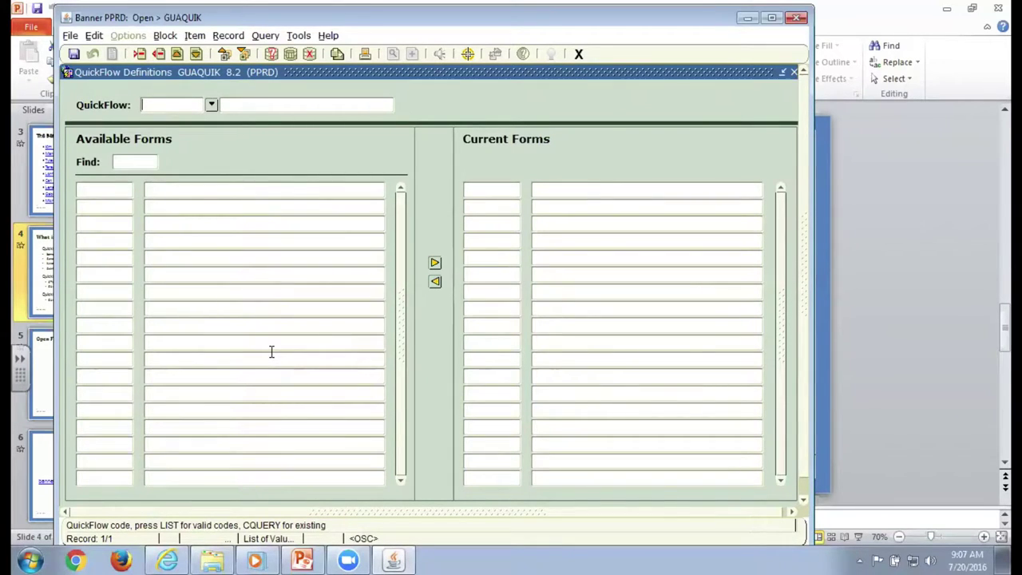
{"action": "type", "text": "DIRT"}
{"action": "key", "text": "Tab"}
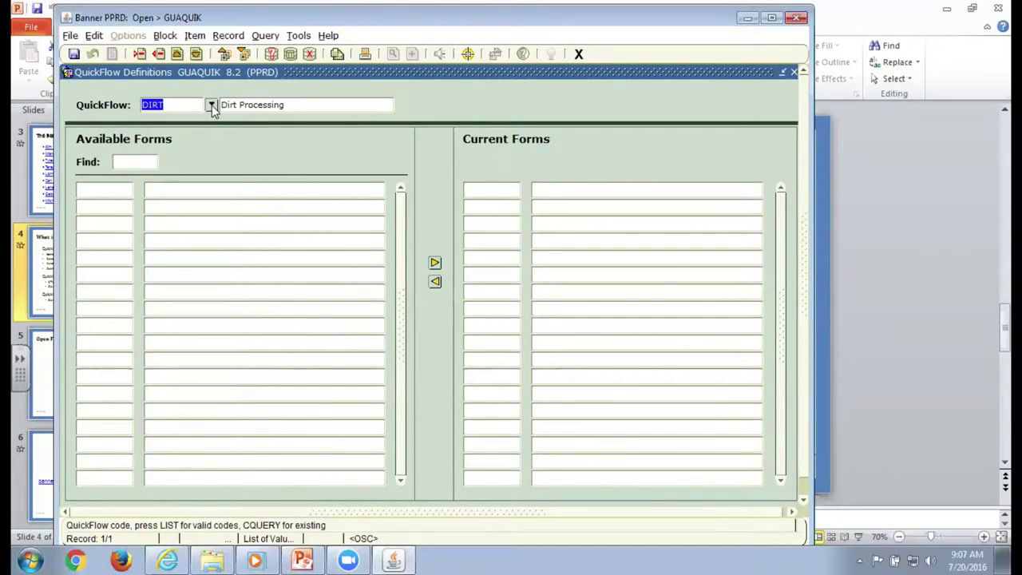
{"action": "left_click", "coordinate": [245, 54]}
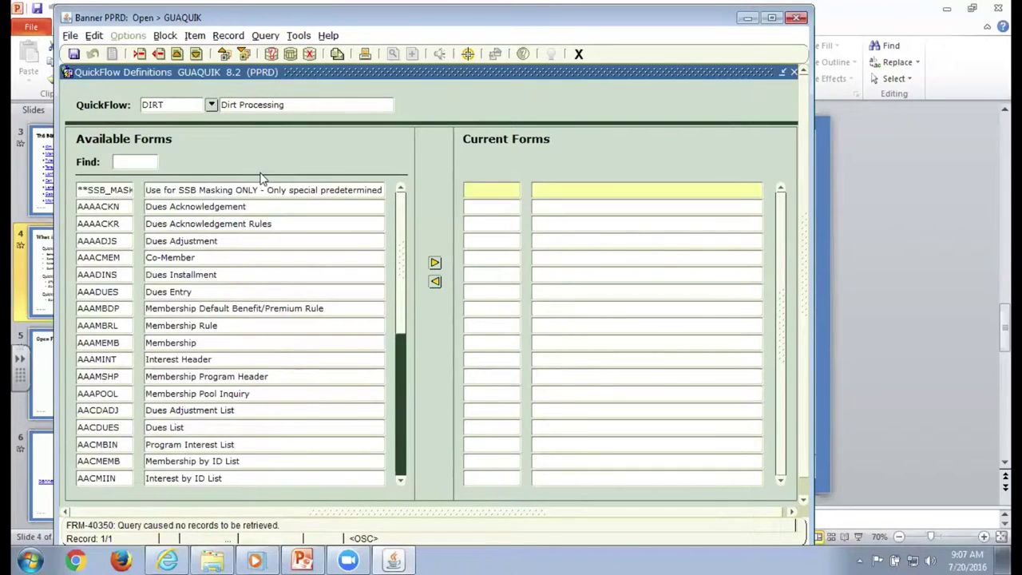
Step: Enter SPAIDEN and SGASTDN as the first two current forms of the DIRT QuickFlow
{"action": "left_click", "coordinate": [511, 191]}
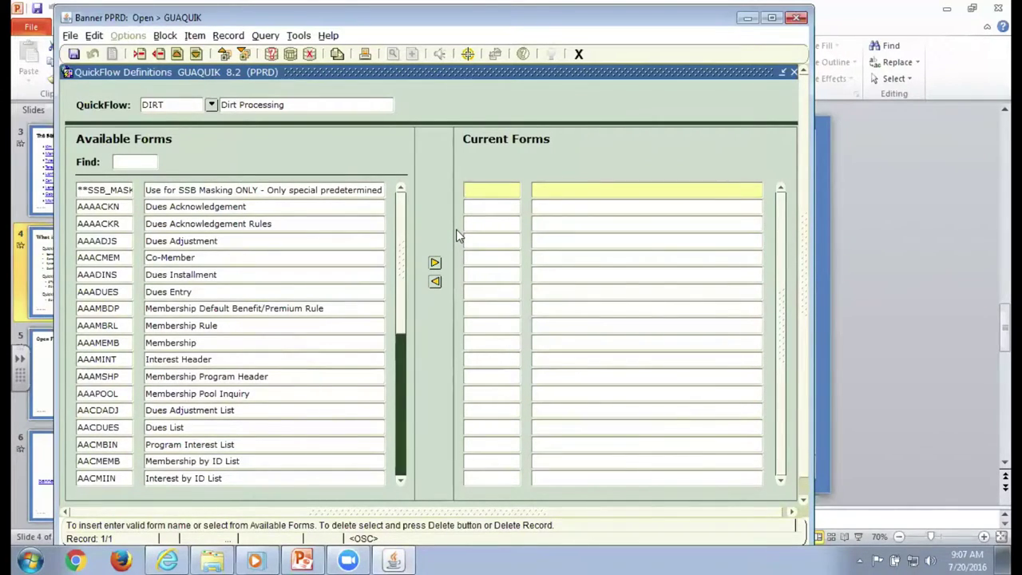
{"action": "type", "text": "SPAIDEN"}
{"action": "key", "text": "Tab"}
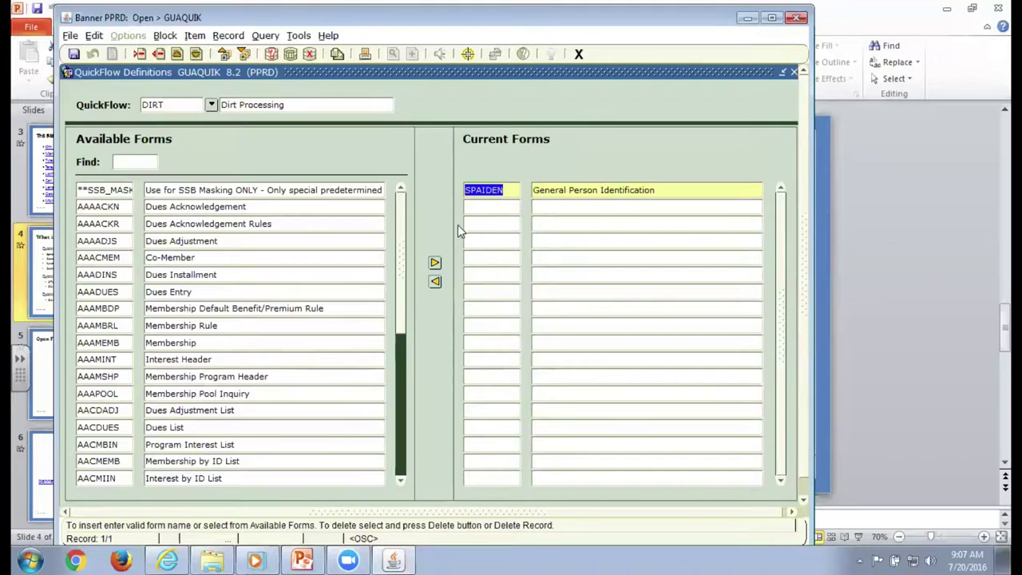
{"action": "left_click", "coordinate": [474, 207]}
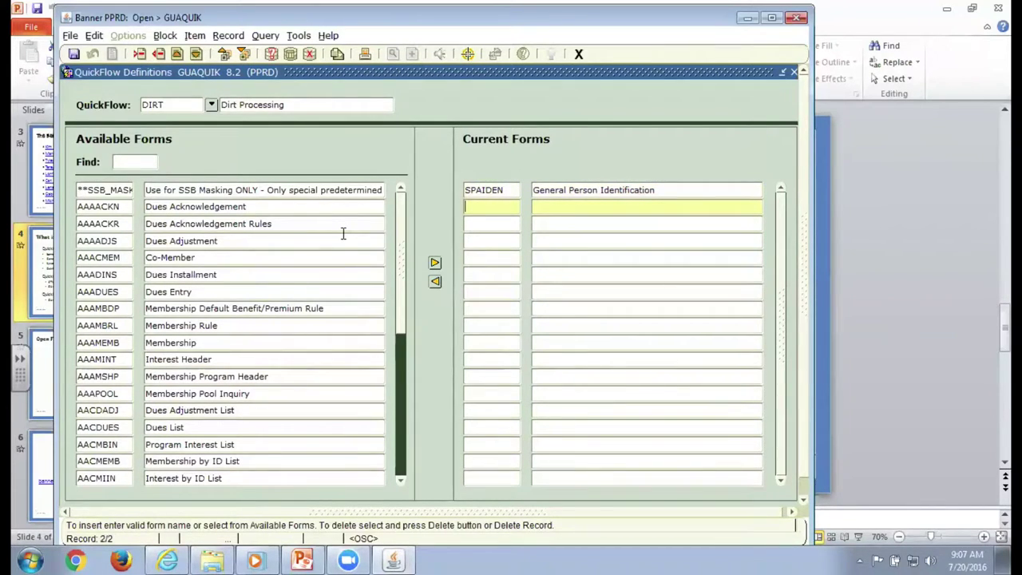
{"action": "type", "text": "SGASTDN"}
{"action": "key", "text": "Tab"}
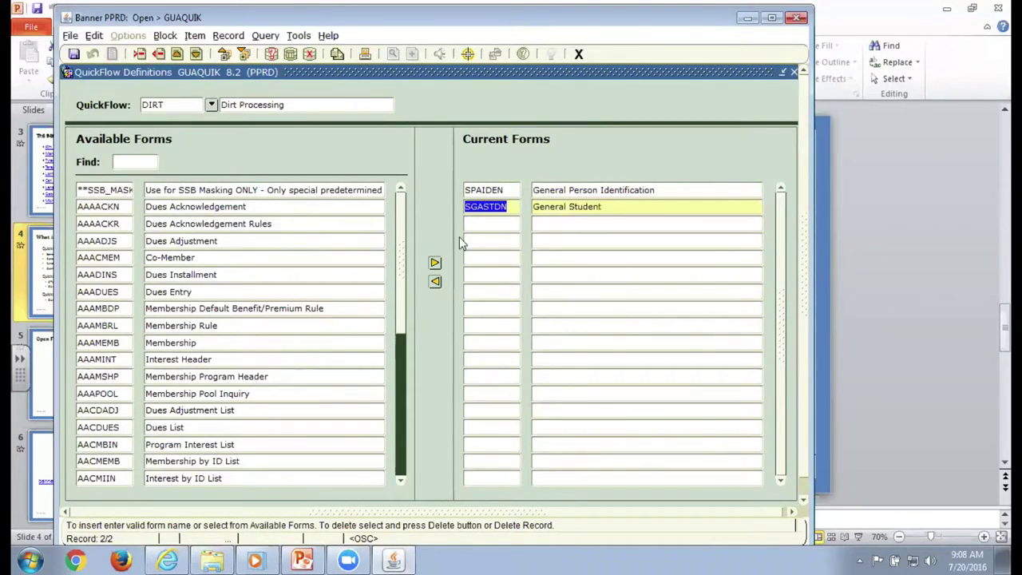
Step: Find available forms matching SAA%, insert SAAADMS as the third current form, and save and close the definition
{"action": "left_click", "coordinate": [486, 227]}
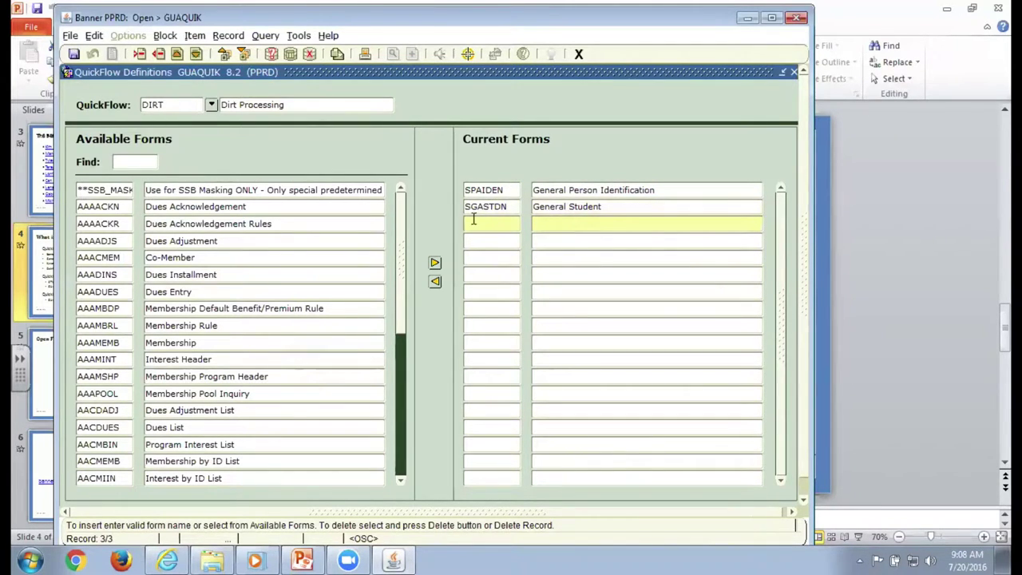
{"action": "left_click", "coordinate": [153, 162]}
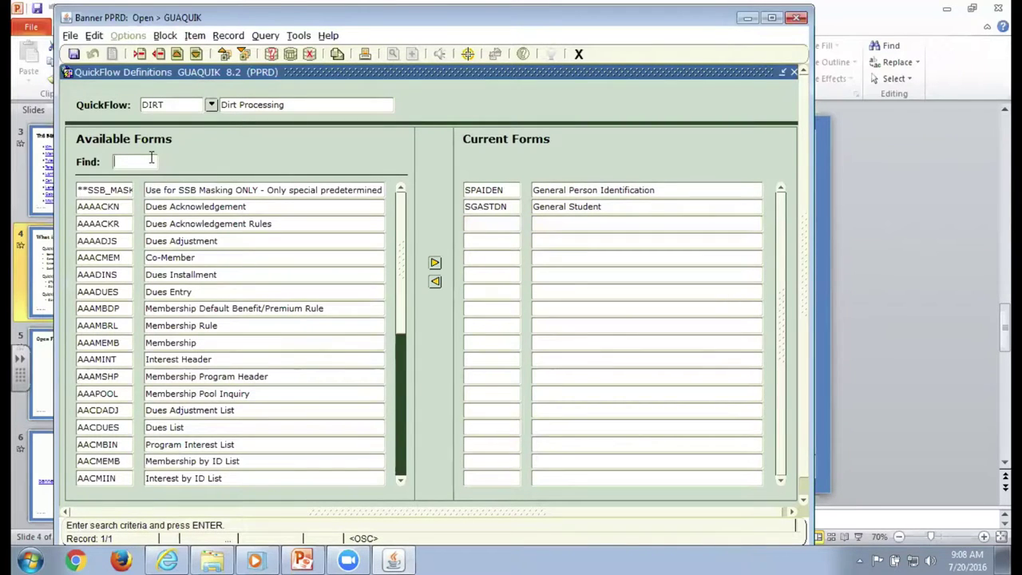
{"action": "type", "text": "SAA%"}
{"action": "key", "text": "Return"}
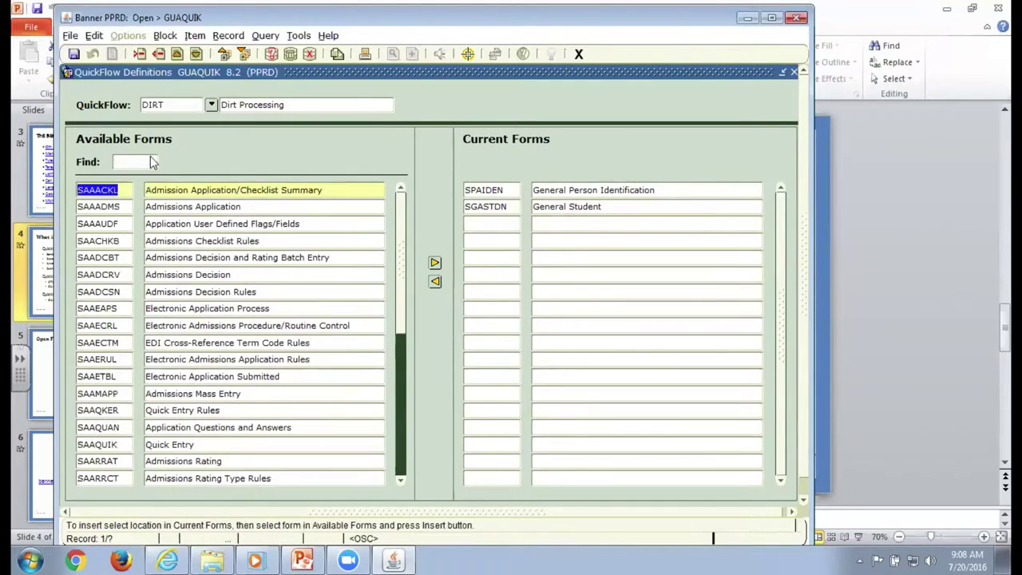
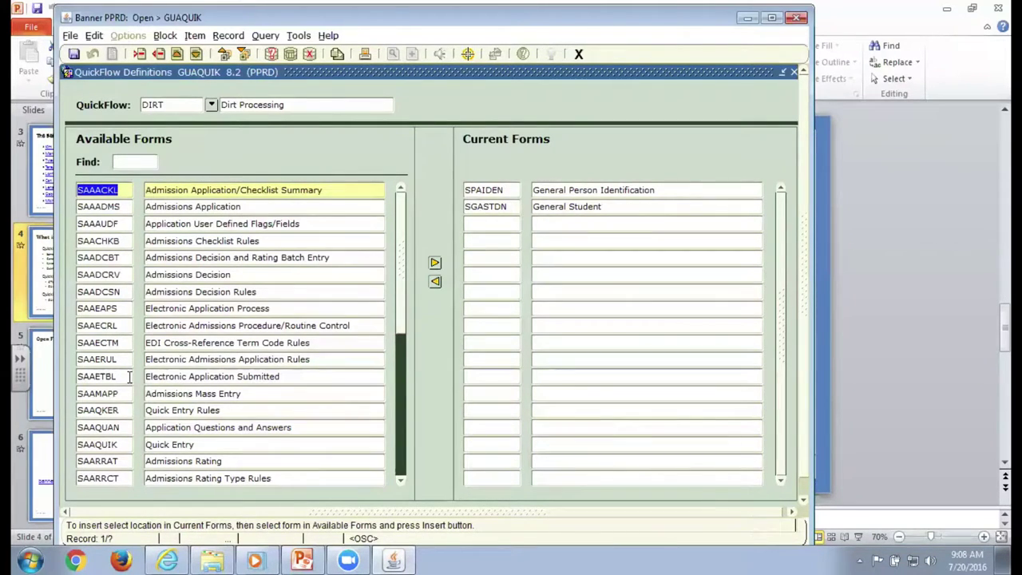
{"action": "left_click", "coordinate": [104, 207]}
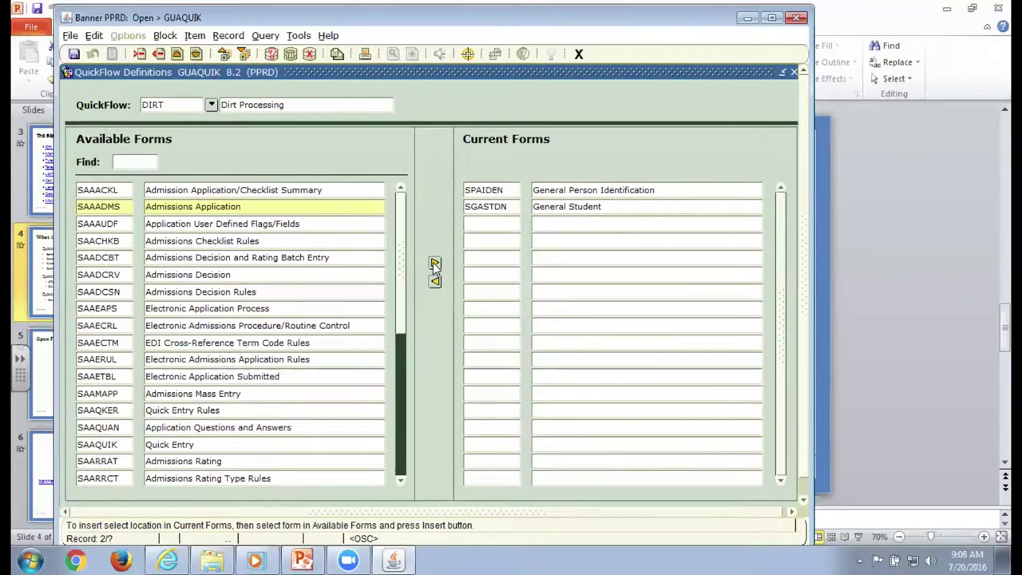
{"action": "left_click", "coordinate": [434, 265]}
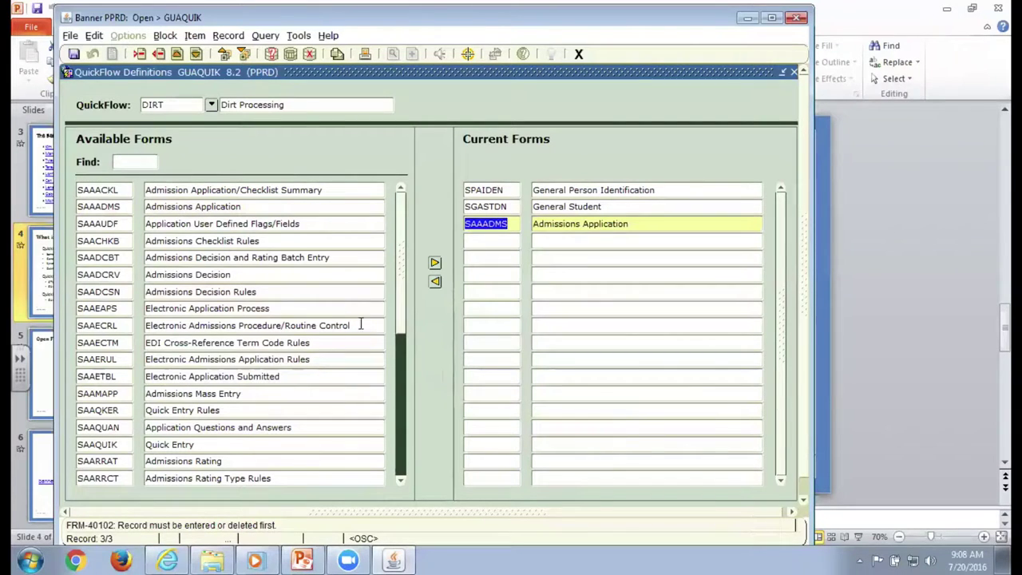
{"action": "left_click", "coordinate": [73, 54]}
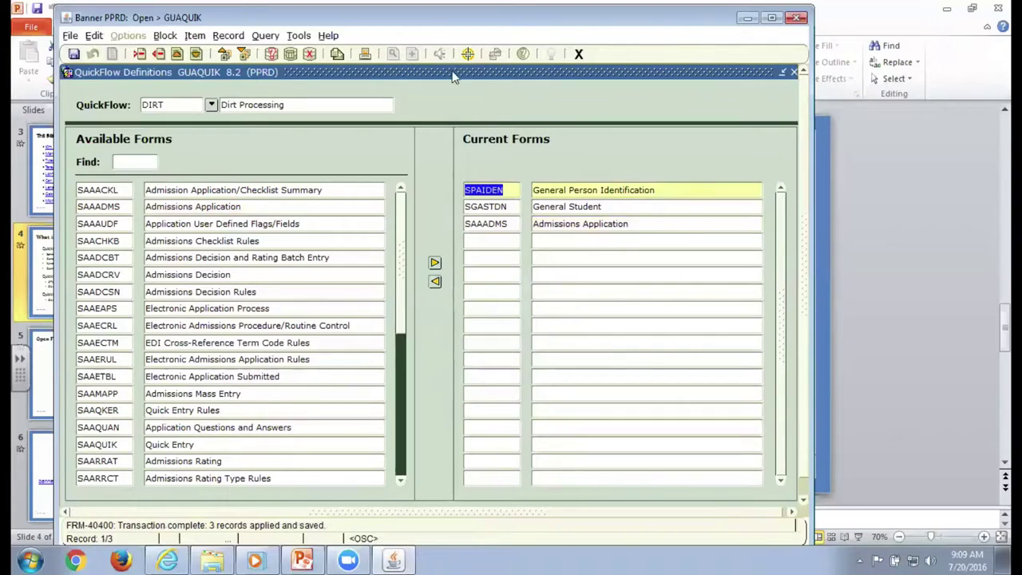
{"action": "left_click", "coordinate": [579, 53]}
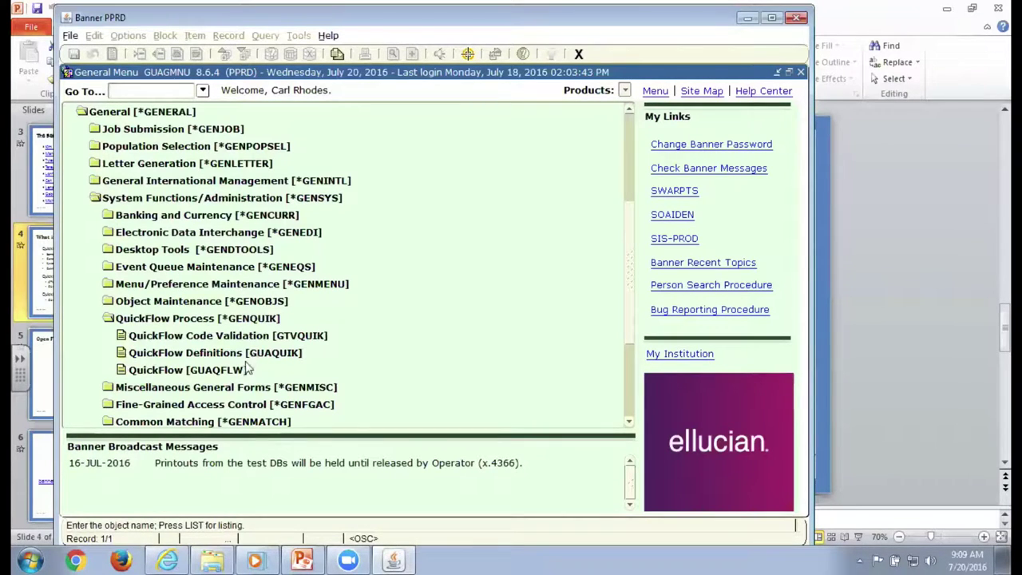
Step: Open the QuickFlow form [GUAQFLW] and bring up its list of valid QuickFlow codes
{"action": "left_click", "coordinate": [231, 370]}
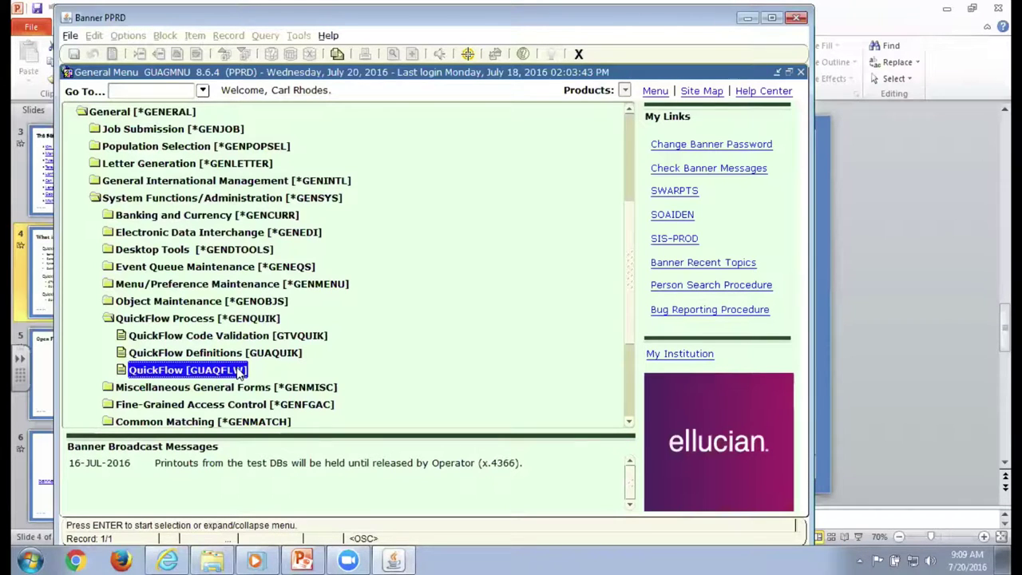
{"action": "double_click", "coordinate": [238, 370]}
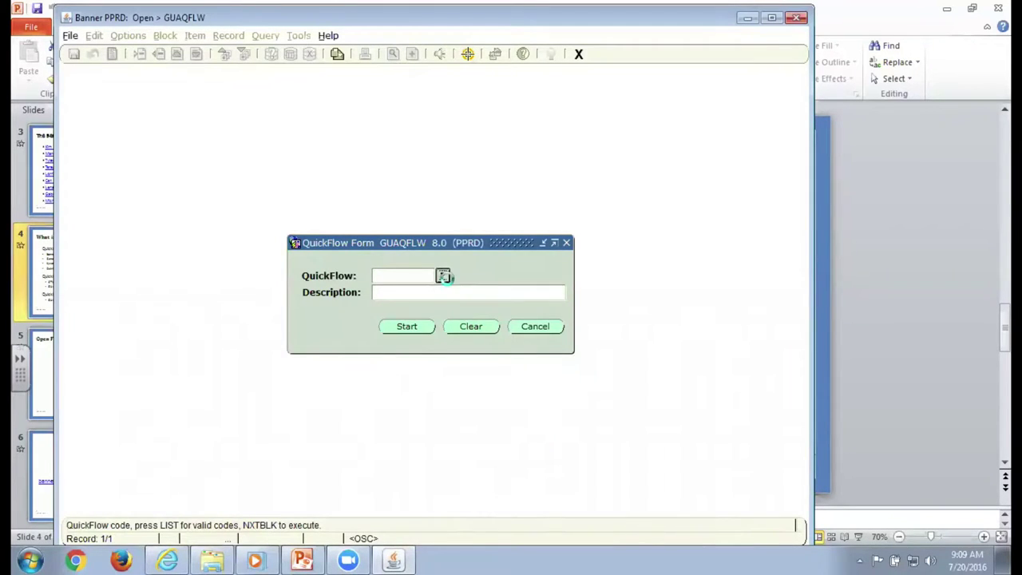
{"action": "left_click", "coordinate": [443, 276]}
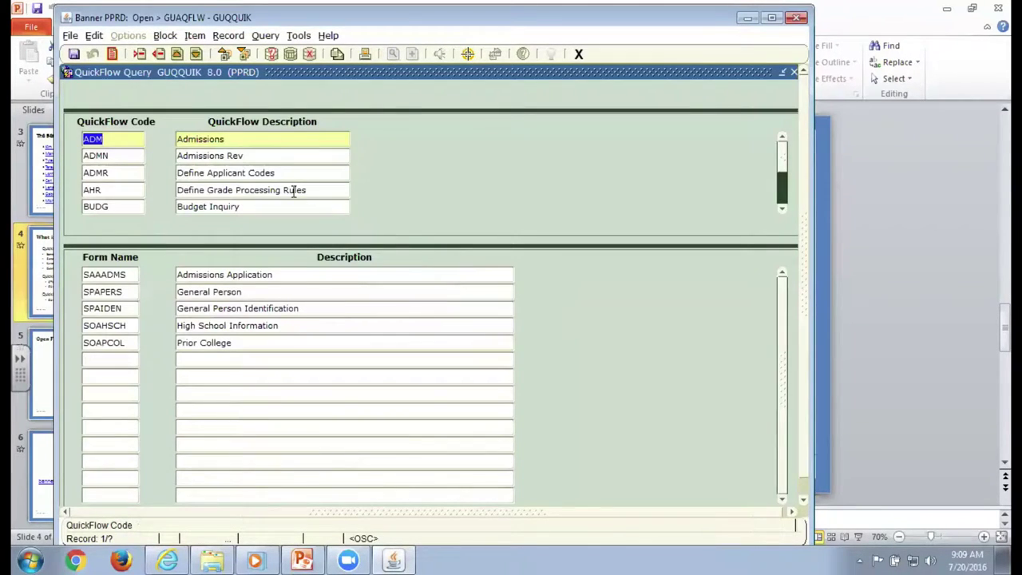
Step: Choose the DIRT code from the QuickFlow list and start that QuickFlow
{"action": "scroll", "coordinate": [125, 141], "scroll_direction": "down", "scroll_amount": 3}
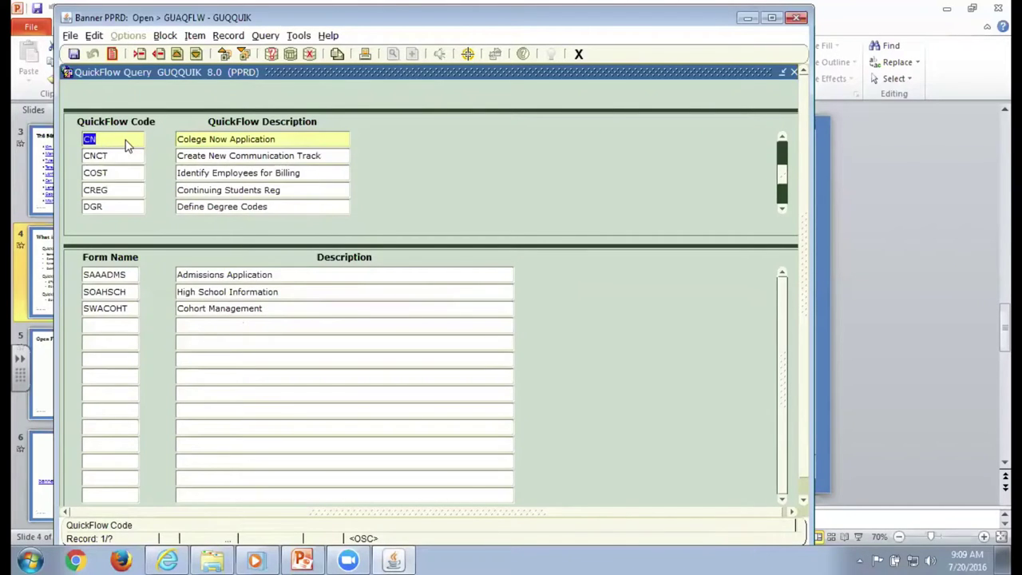
{"action": "scroll", "coordinate": [125, 141], "scroll_direction": "up", "scroll_amount": 3}
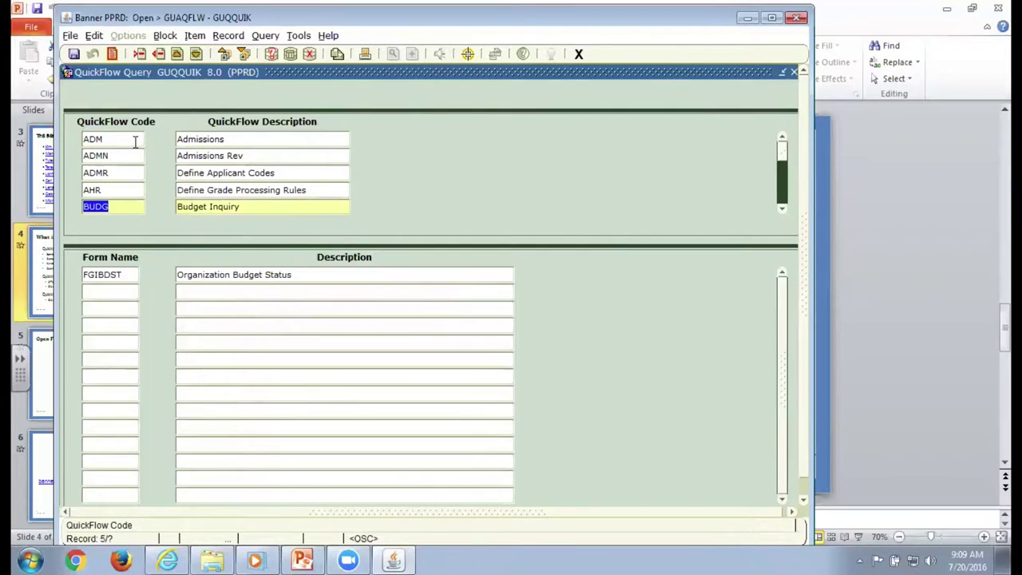
{"action": "scroll", "coordinate": [136, 142], "scroll_direction": "down", "scroll_amount": 9}
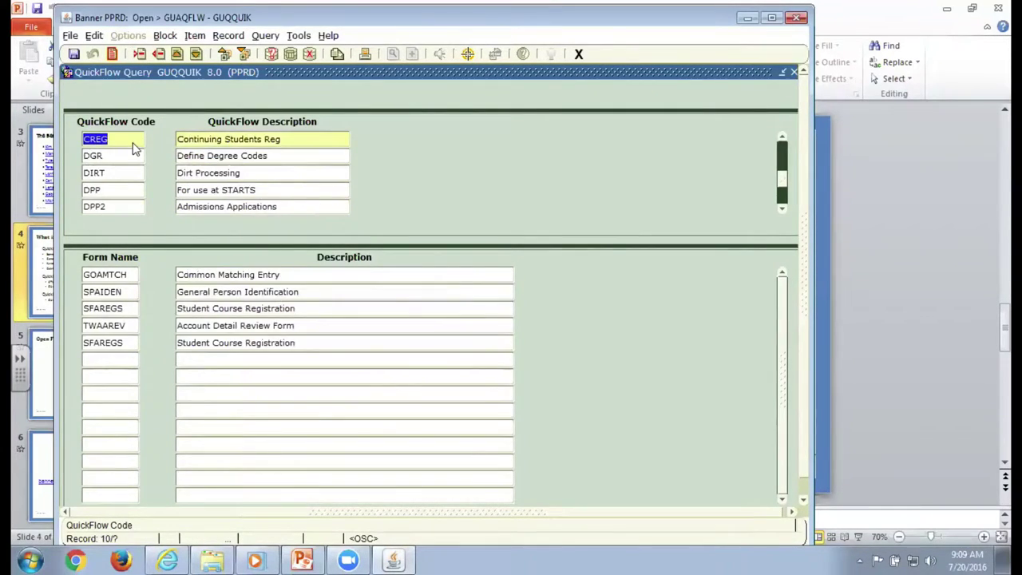
{"action": "left_click", "coordinate": [129, 171]}
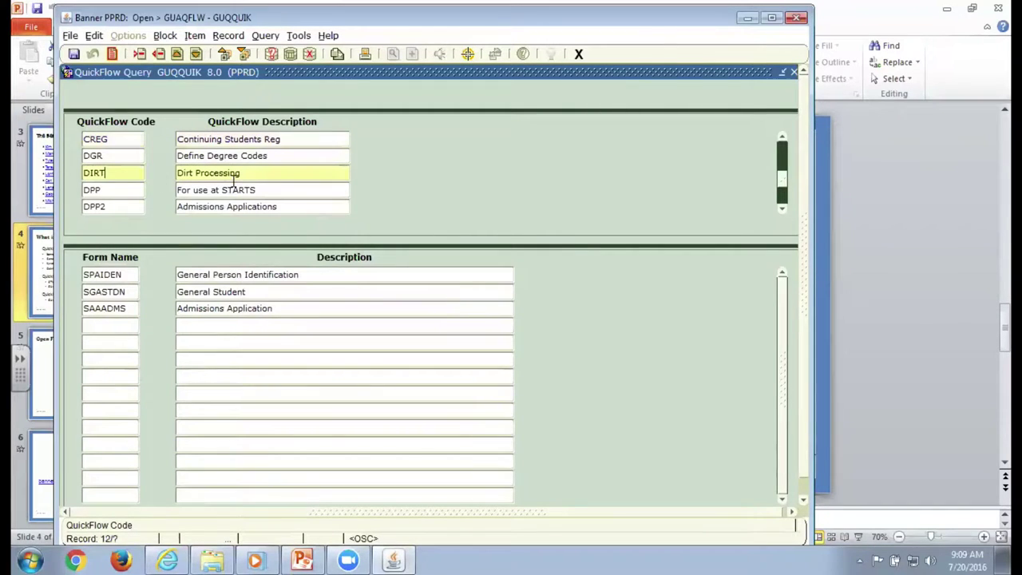
{"action": "double_click", "coordinate": [123, 171]}
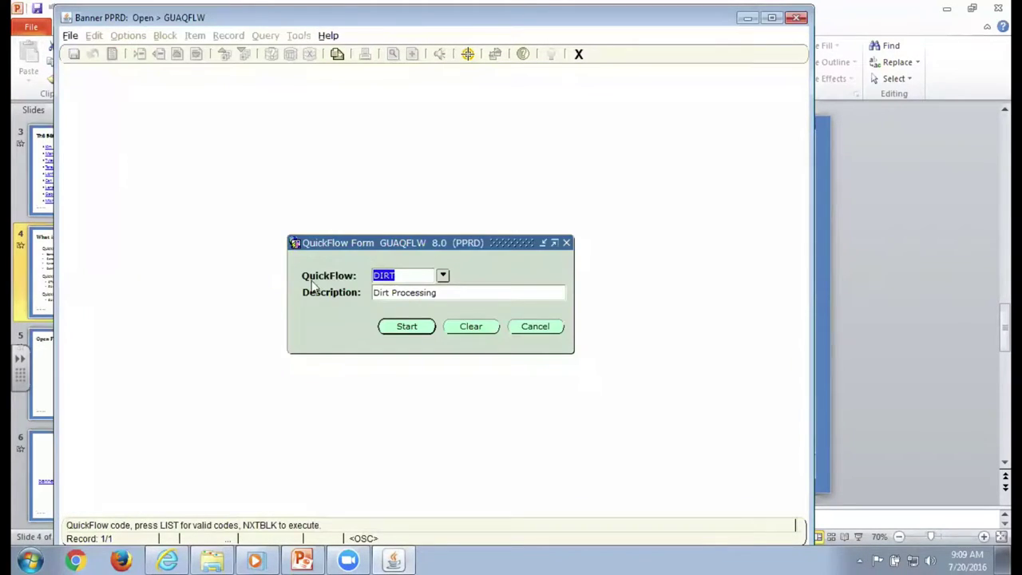
{"action": "left_click", "coordinate": [424, 329]}
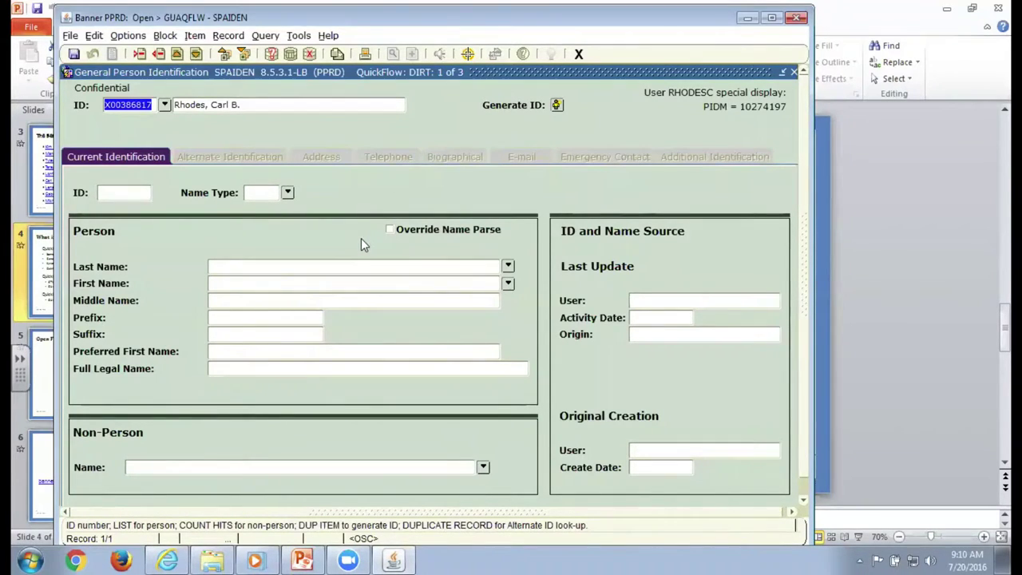
Step: Load the person's details in SPAIDEN, look at the Alternate Identification block, and return to Current Identification
{"action": "left_click", "coordinate": [248, 59]}
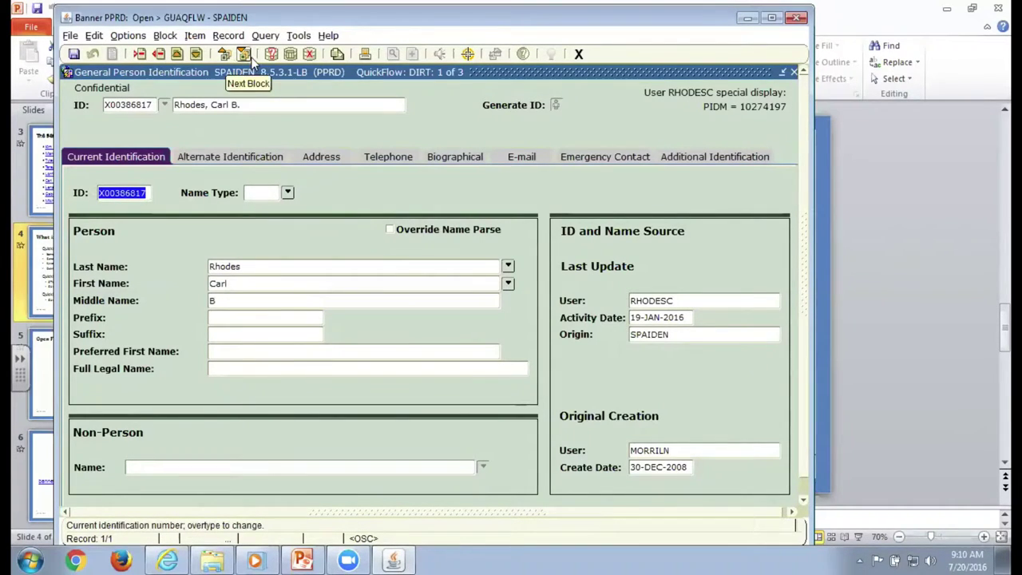
{"action": "left_click", "coordinate": [247, 56]}
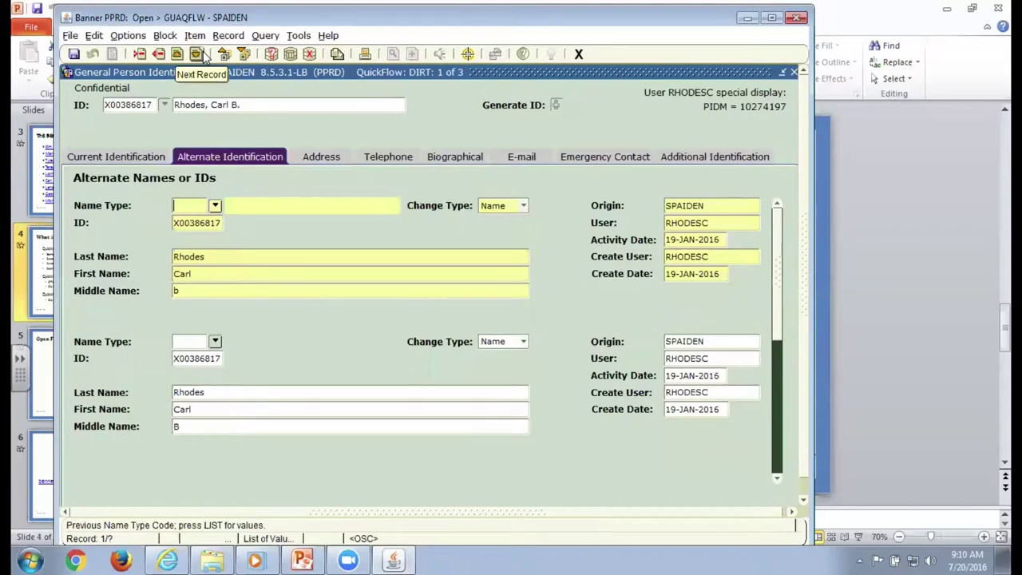
{"action": "left_click", "coordinate": [237, 56]}
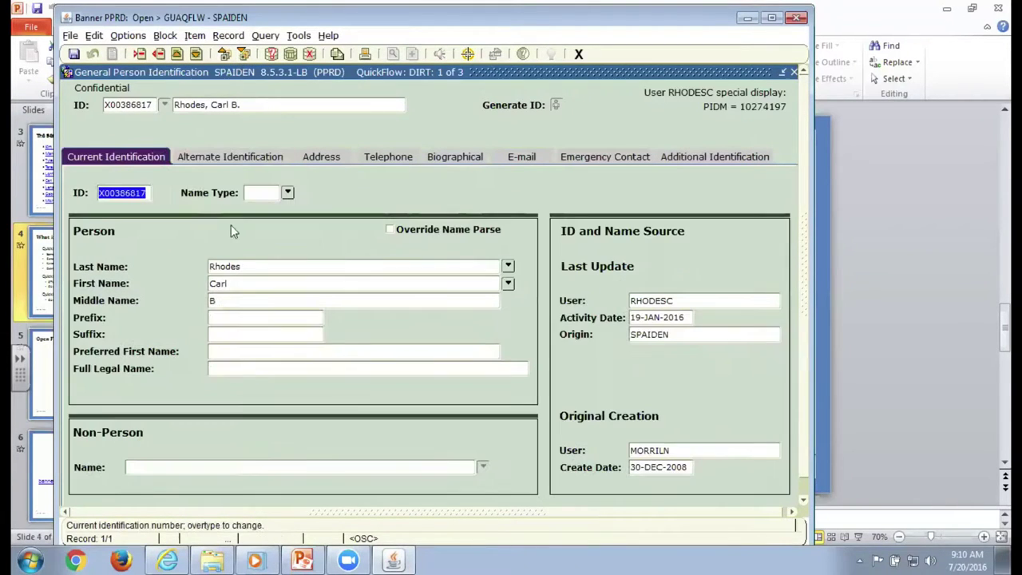
Step: Add a hyphenated second name to the person's first name and try to save the record
{"action": "left_click", "coordinate": [243, 281]}
{"action": "type", "text": "-bob"}
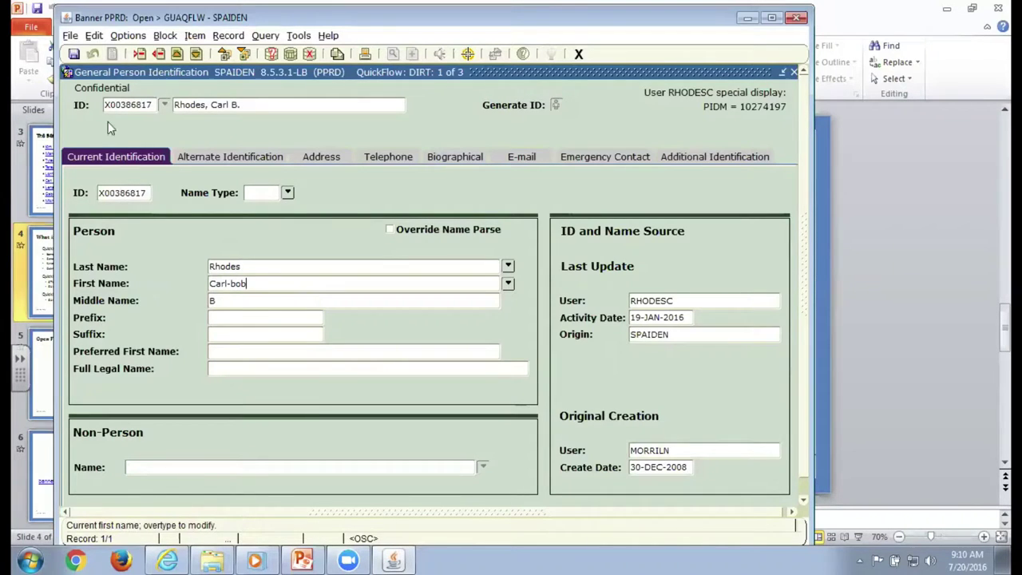
{"action": "left_click", "coordinate": [72, 55]}
{"action": "left_click", "coordinate": [488, 330]}
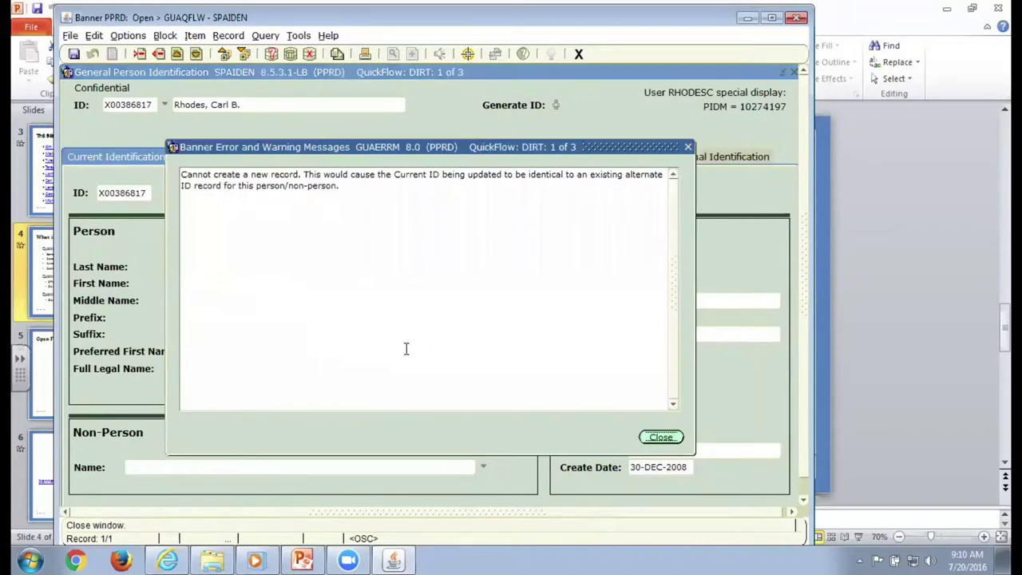
{"action": "left_click", "coordinate": [671, 436]}
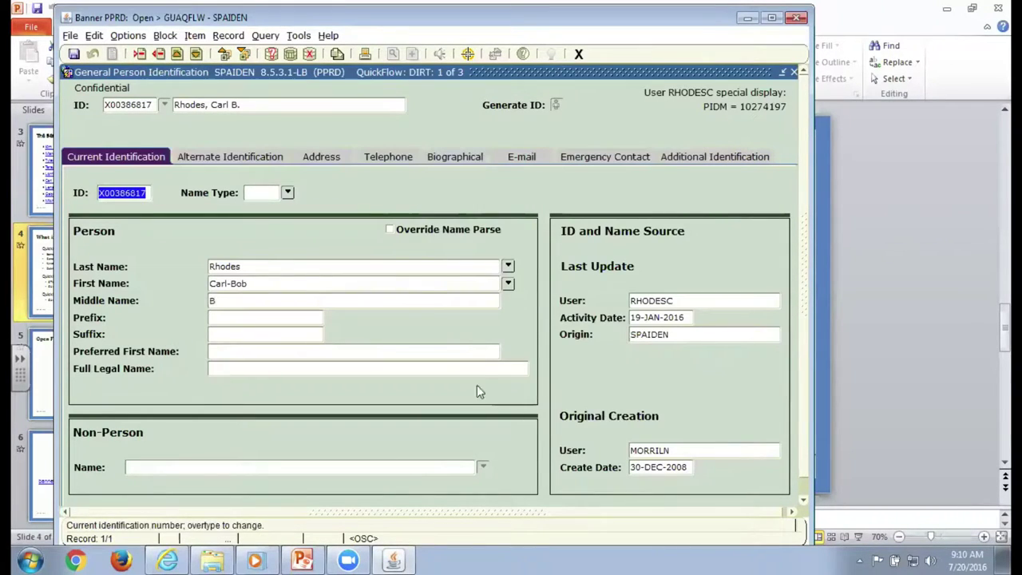
Step: Remove the hyphenated addition from the first name and try to save the record again
{"action": "left_click", "coordinate": [300, 283]}
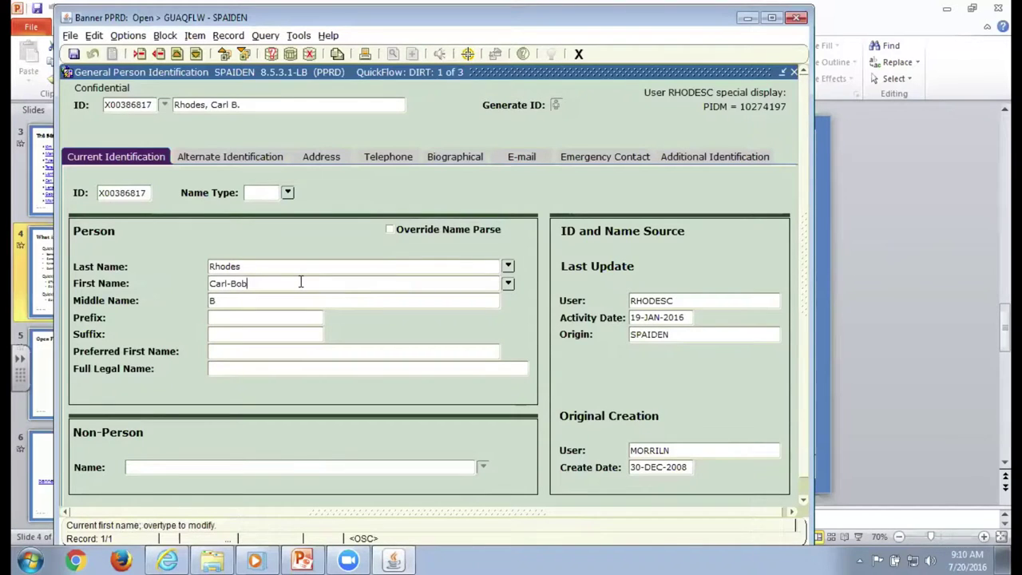
{"action": "left_click_drag", "start_coordinate": [301, 283], "coordinate": [235, 280]}
{"action": "key", "text": "BackSpace"}
{"action": "key", "text": "BackSpace"}
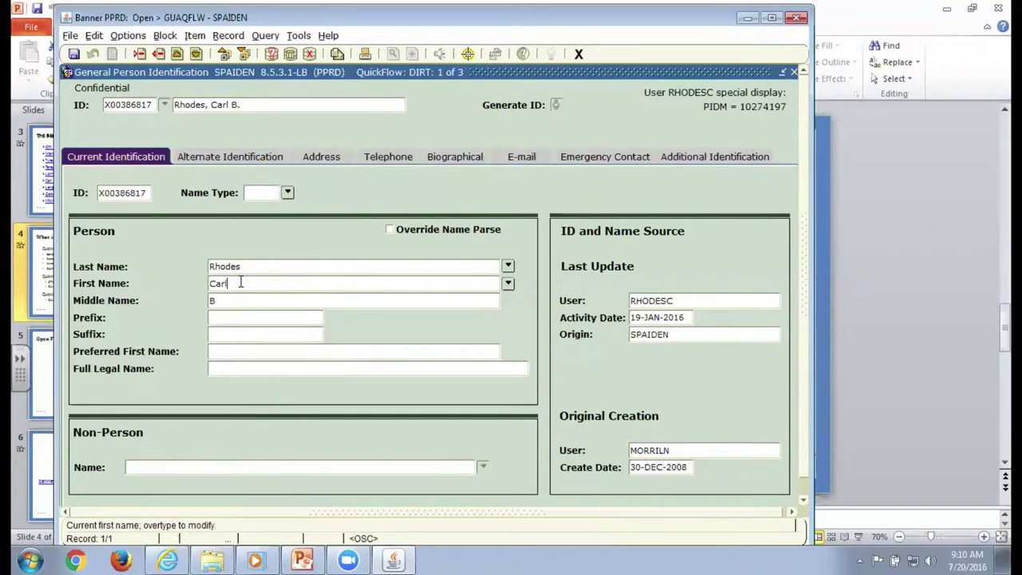
{"action": "left_click", "coordinate": [75, 56]}
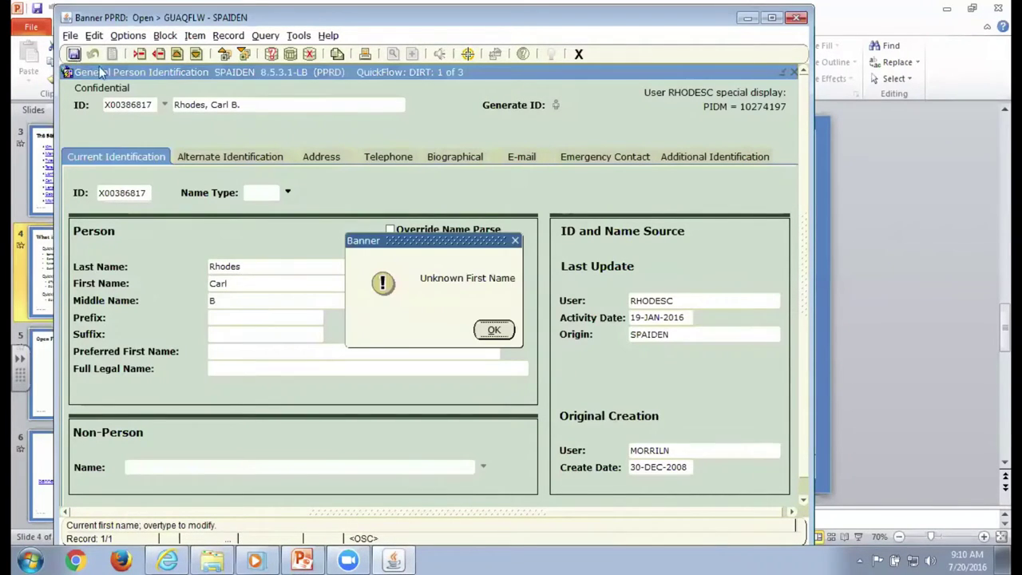
{"action": "left_click", "coordinate": [504, 329]}
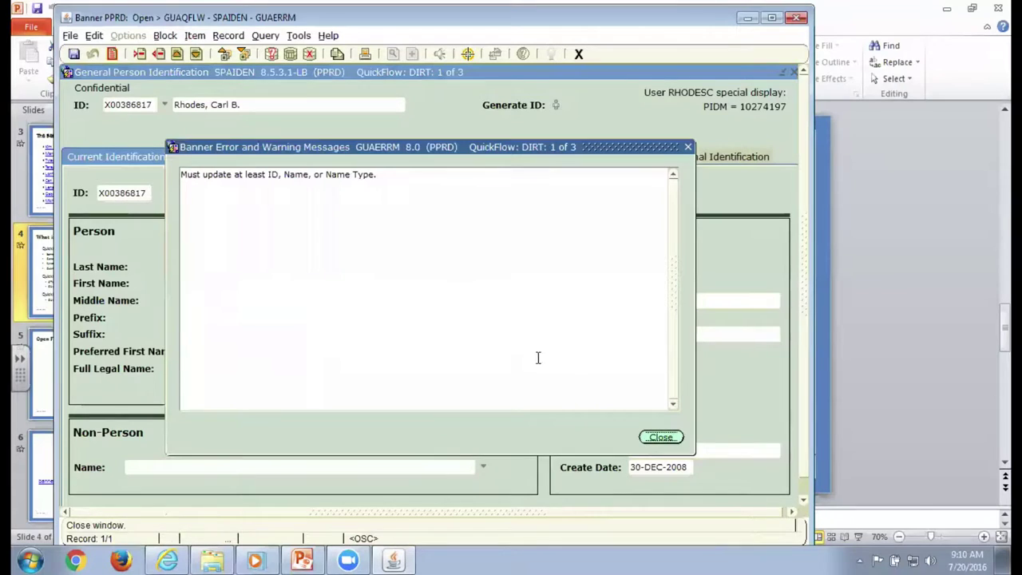
{"action": "left_click", "coordinate": [664, 437]}
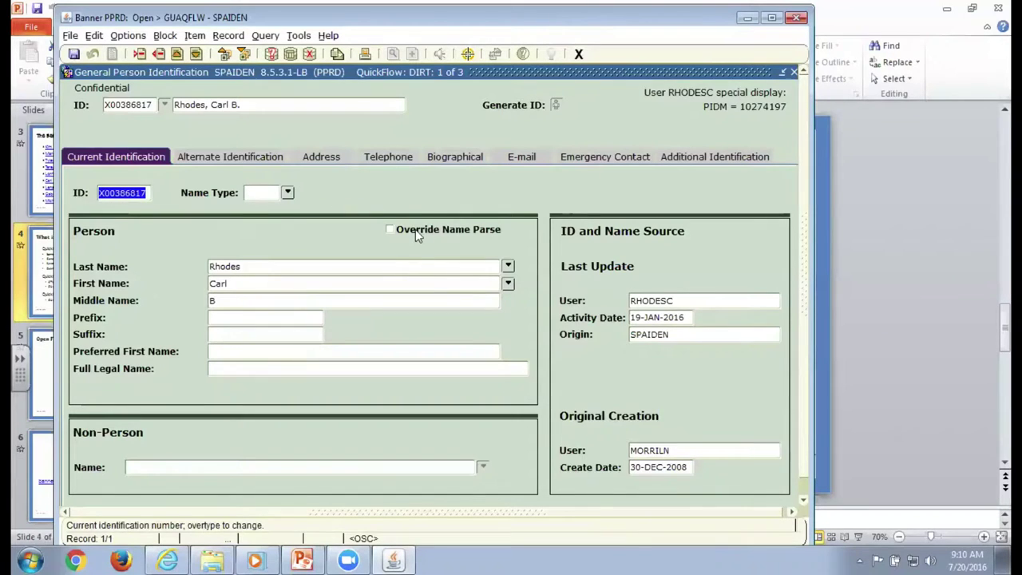
Step: Turn on Override Name Parse, try to save the record, and exit SPAIDEN without saving the changes
{"action": "left_click", "coordinate": [415, 229]}
{"action": "left_click", "coordinate": [75, 54]}
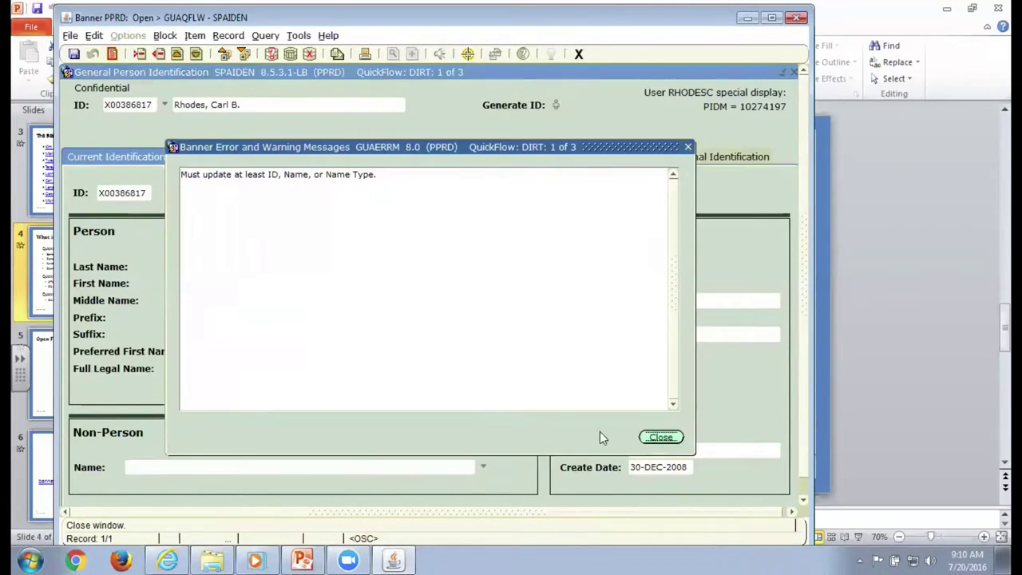
{"action": "left_click", "coordinate": [661, 436]}
{"action": "left_click", "coordinate": [579, 54]}
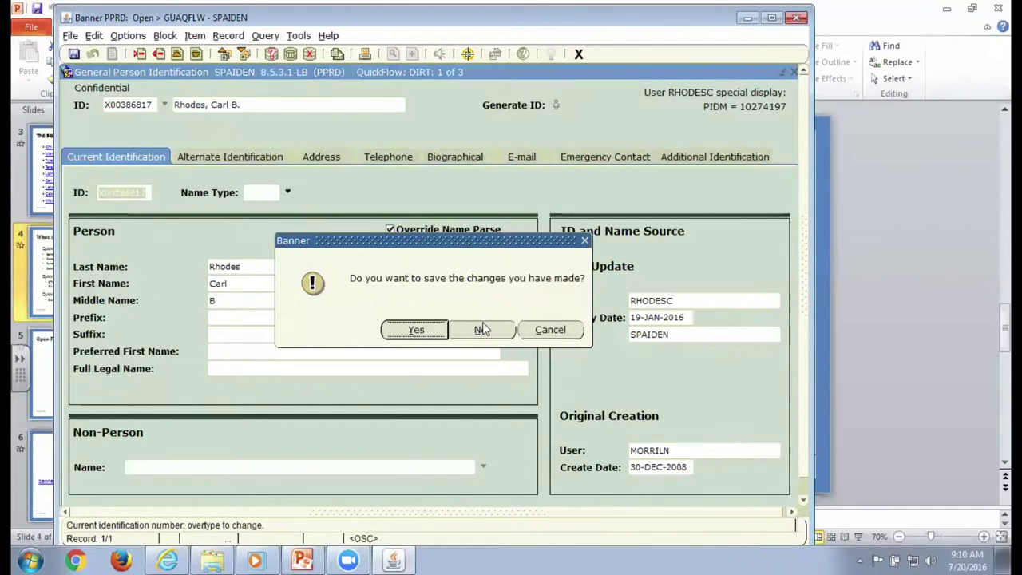
{"action": "left_click", "coordinate": [482, 329]}
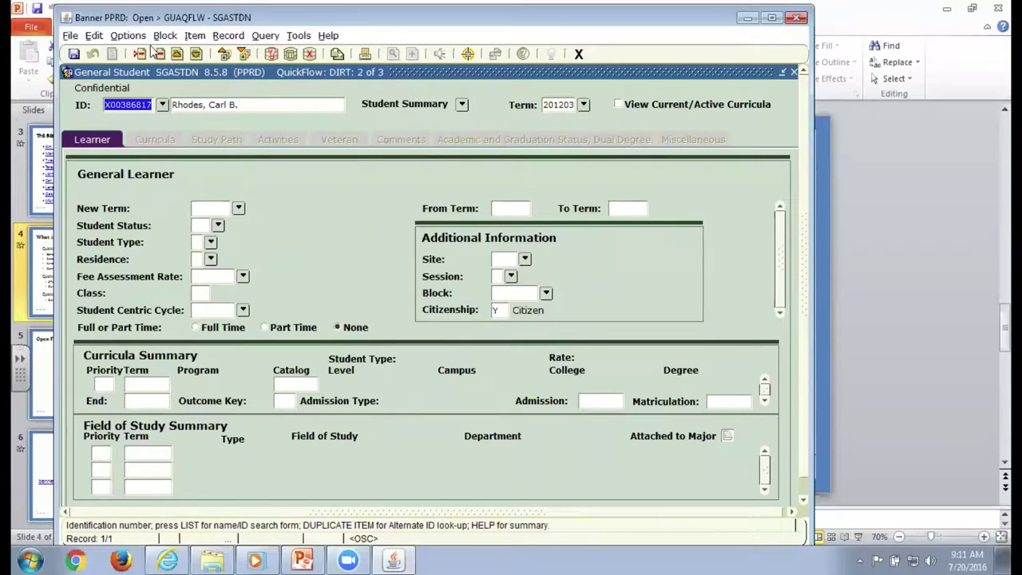
Step: Load the student's General Learner data in SGASTDN, move to the Curricula Summary, and exit the form
{"action": "left_click", "coordinate": [243, 53]}
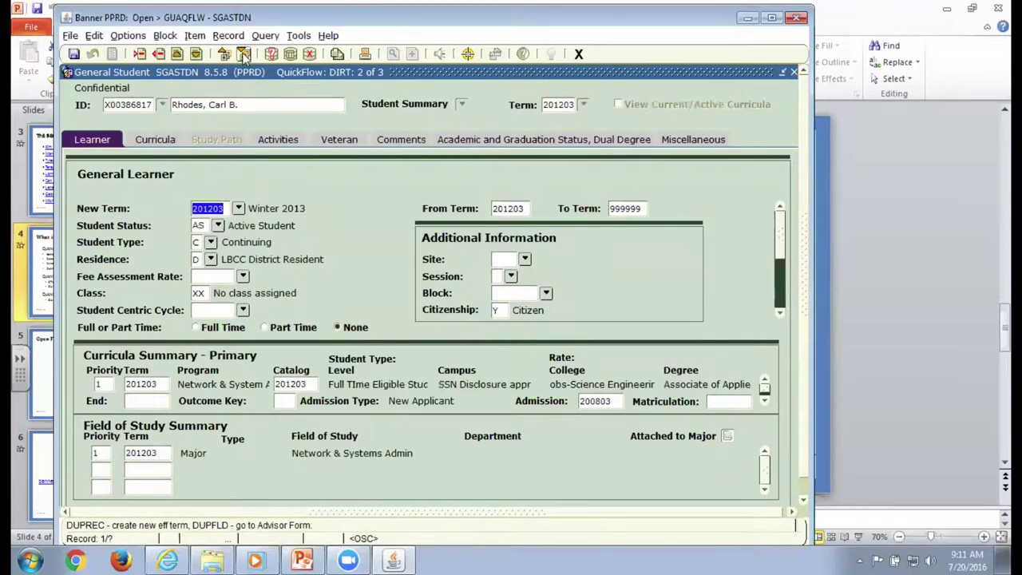
{"action": "left_click", "coordinate": [244, 54]}
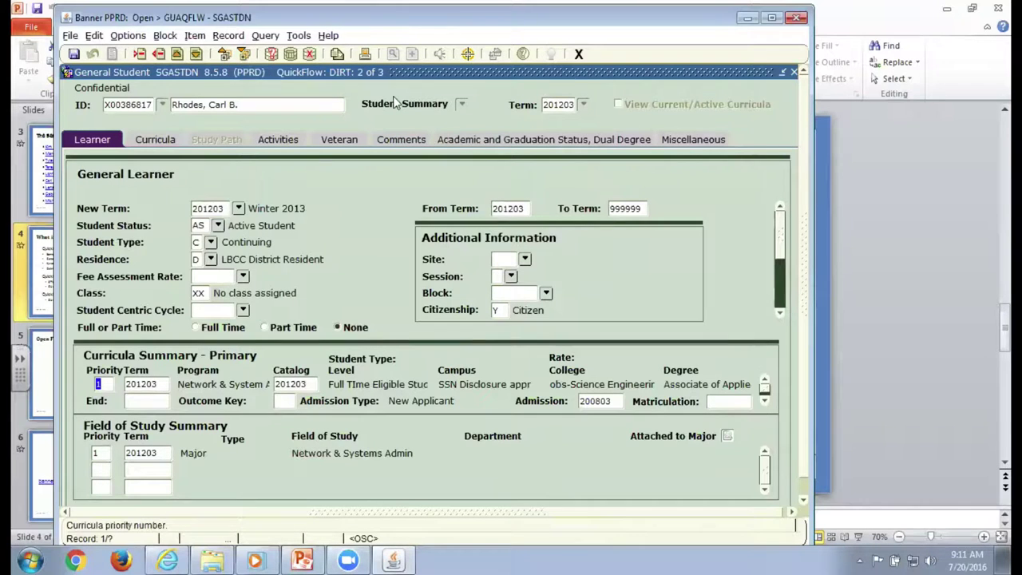
{"action": "left_click", "coordinate": [578, 53]}
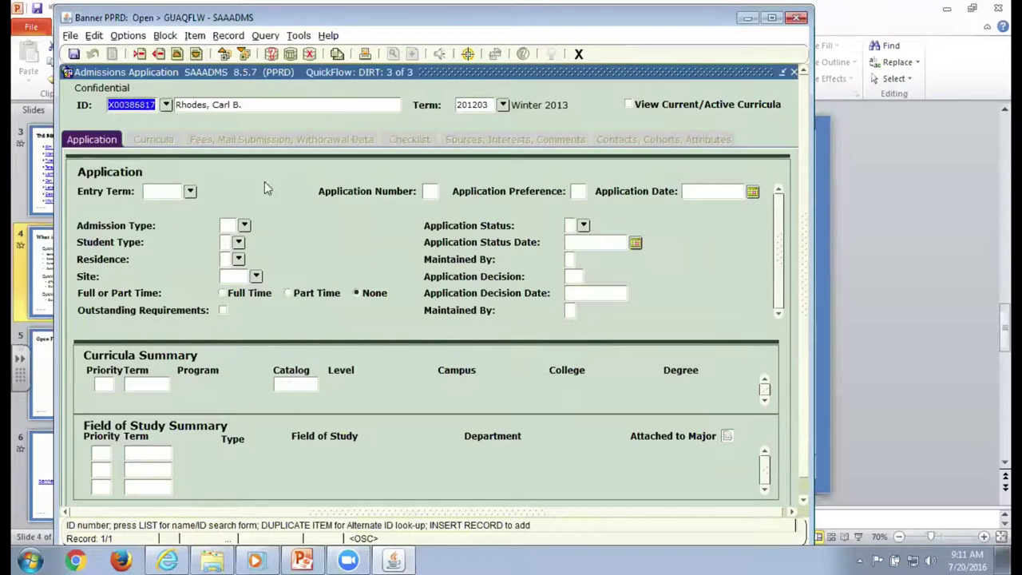
Step: Enter the Application block of SAAADMS, try to move on to the following block, and exit the form
{"action": "left_click", "coordinate": [243, 53]}
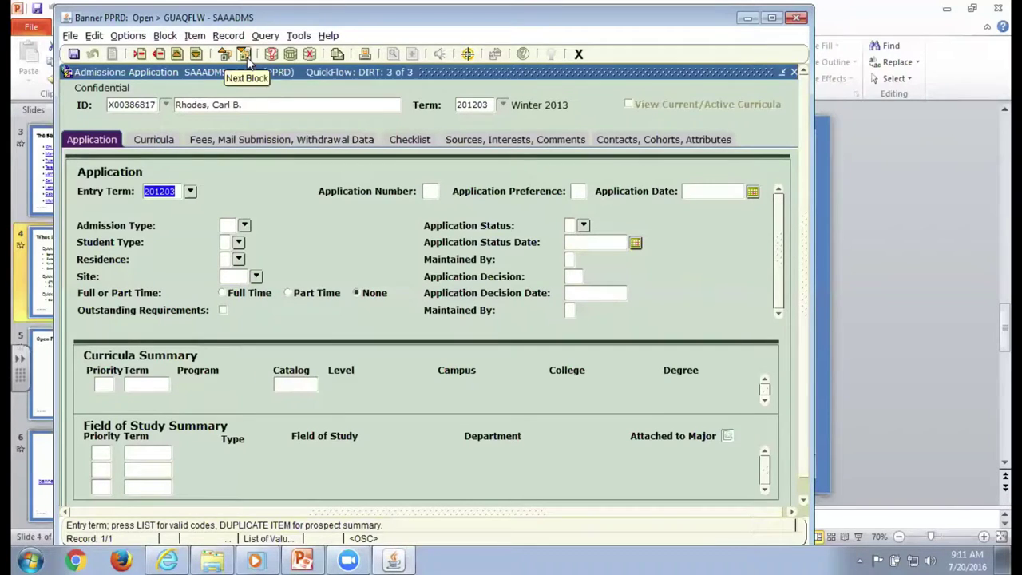
{"action": "left_click", "coordinate": [248, 61]}
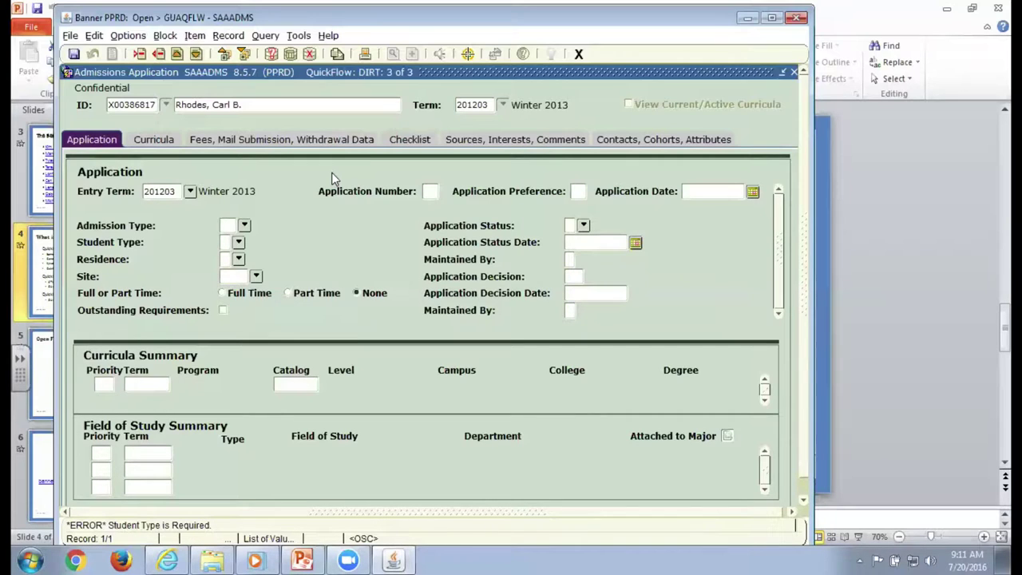
{"action": "left_click", "coordinate": [579, 53]}
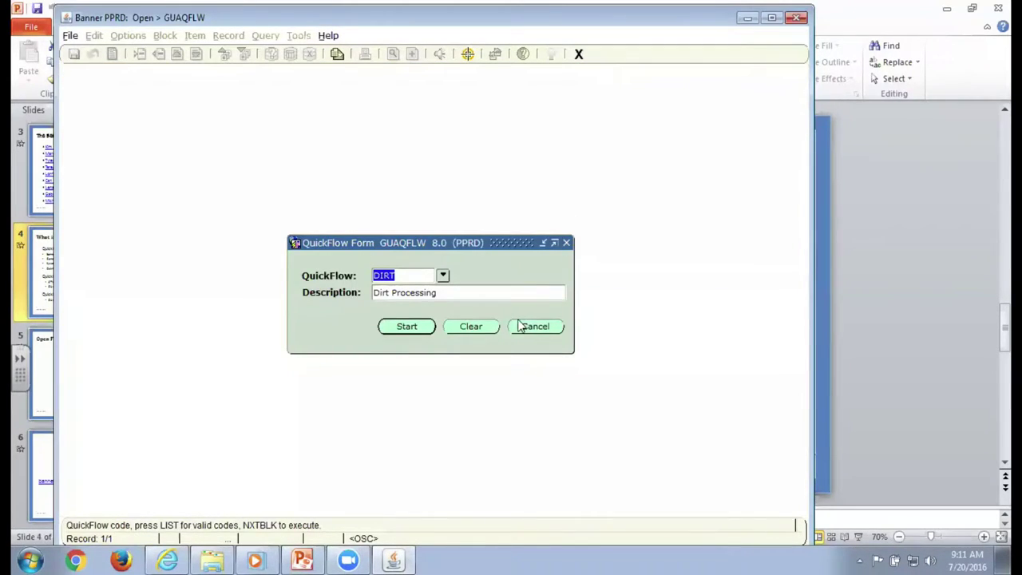
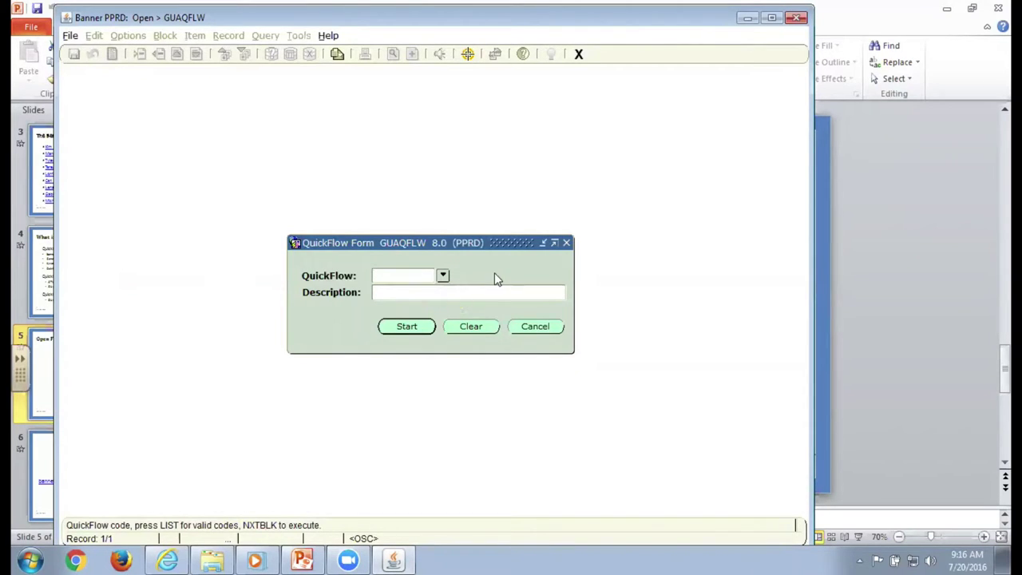
Step: Cancel the QuickFlow form and reopen QuickFlow [GUAQFLW] from the QuickFlow Process folder under General, System Functions/Administration
{"action": "left_click", "coordinate": [538, 328]}
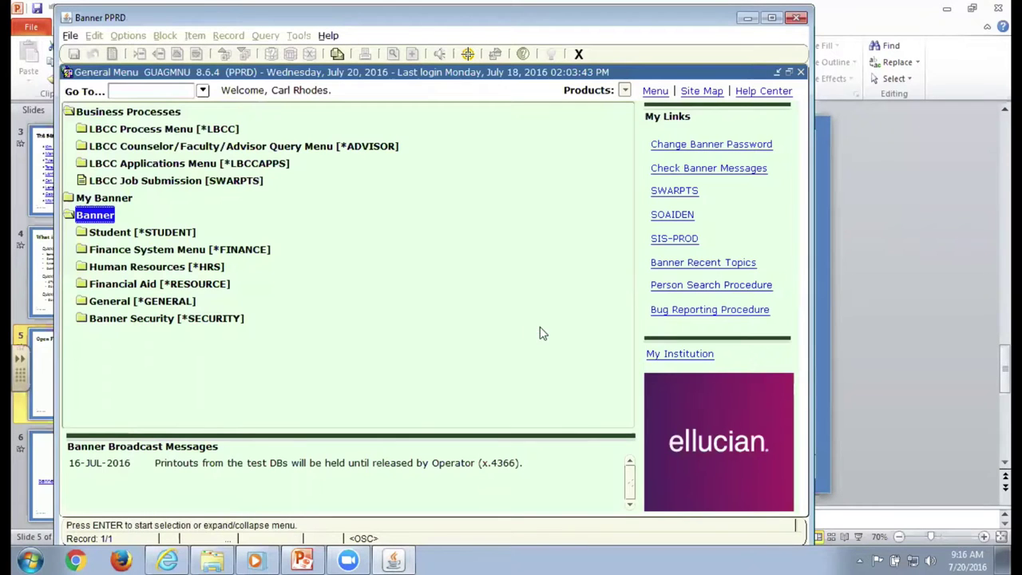
{"action": "double_click", "coordinate": [84, 216]}
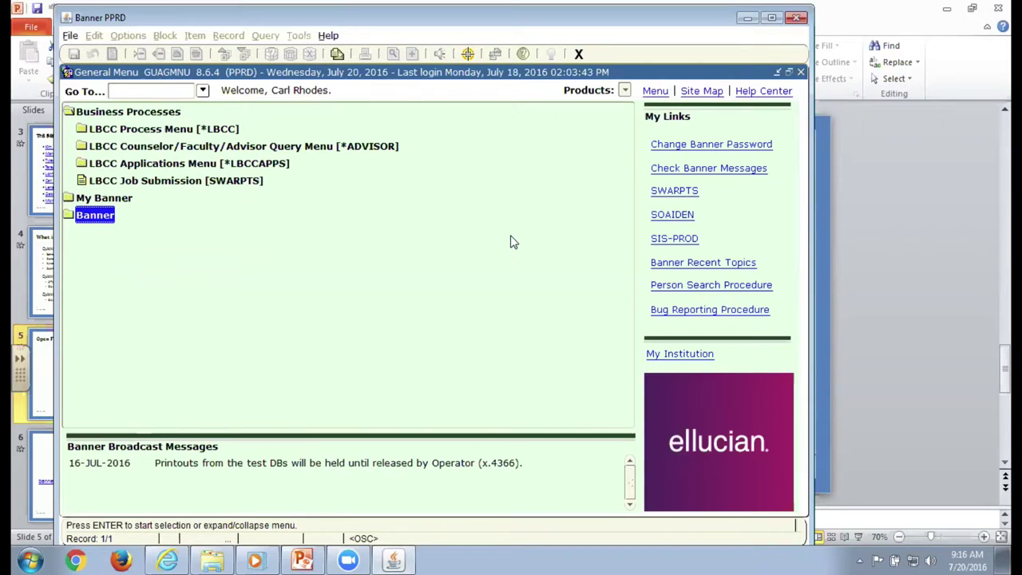
{"action": "double_click", "coordinate": [89, 217]}
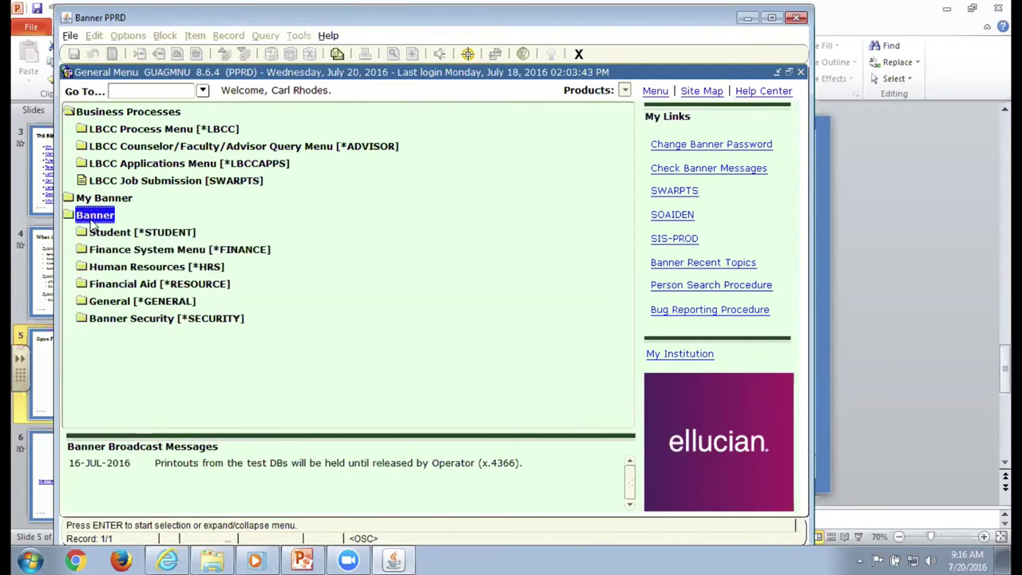
{"action": "double_click", "coordinate": [120, 301]}
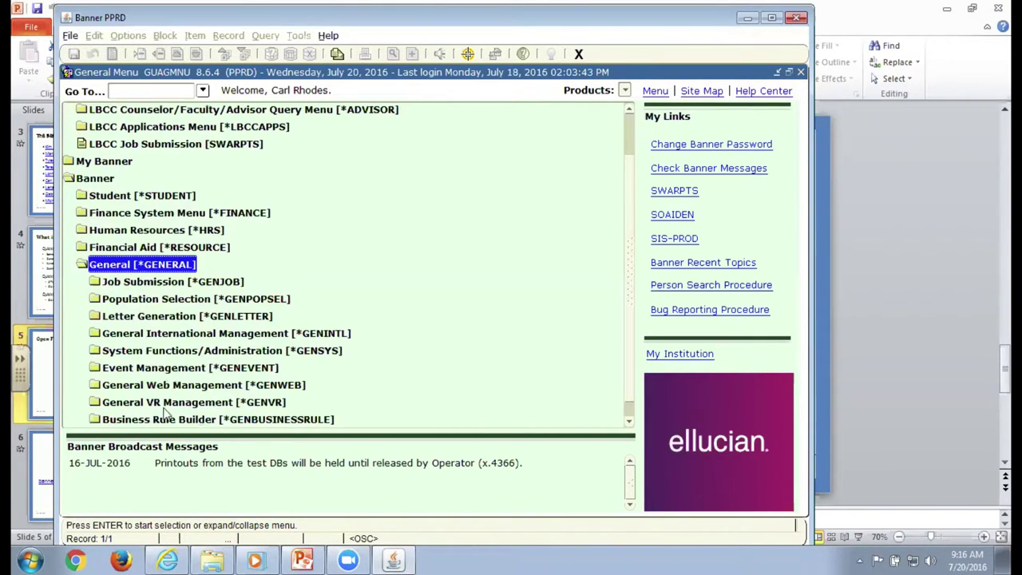
{"action": "double_click", "coordinate": [193, 353]}
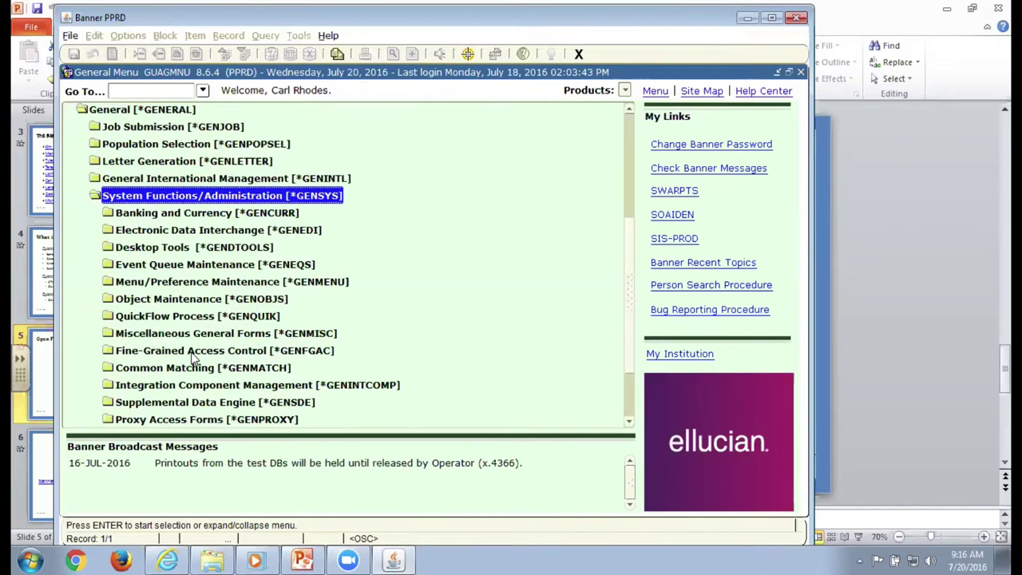
{"action": "double_click", "coordinate": [198, 318]}
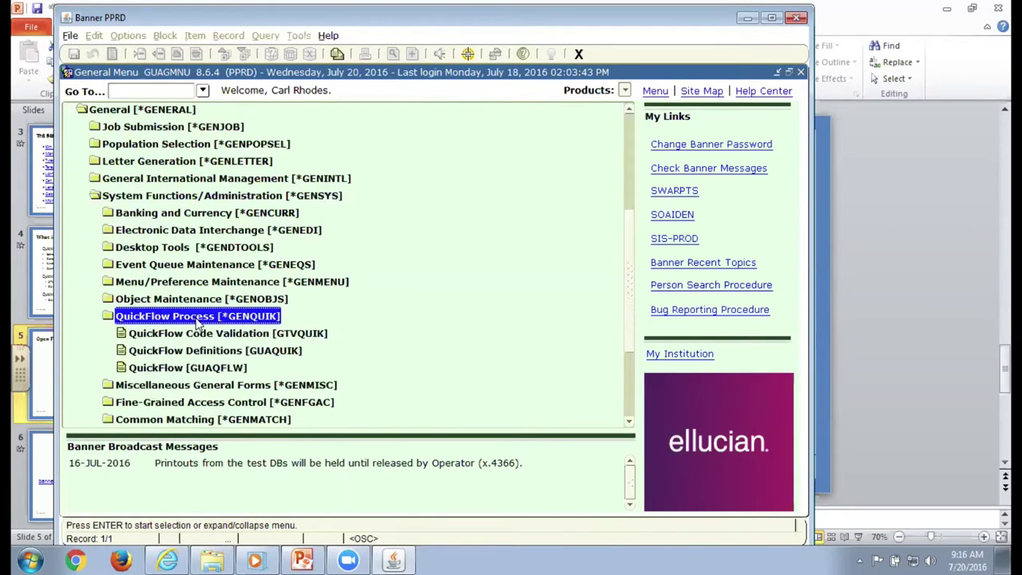
{"action": "double_click", "coordinate": [190, 369]}
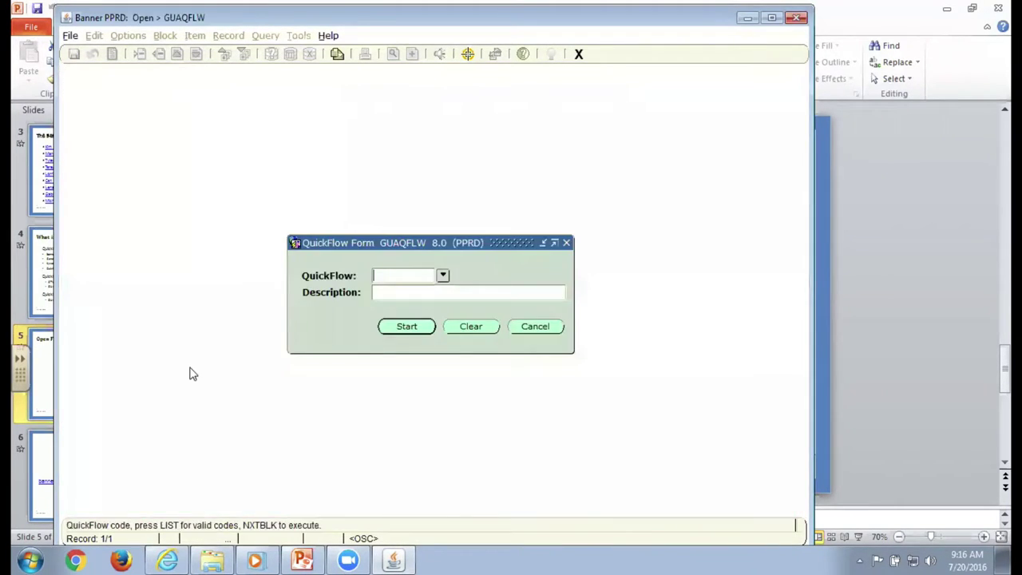
Step: Enter DIRT as the QuickFlow code and start that QuickFlow
{"action": "type", "text": "DIRT"}
{"action": "key", "text": "Tab"}
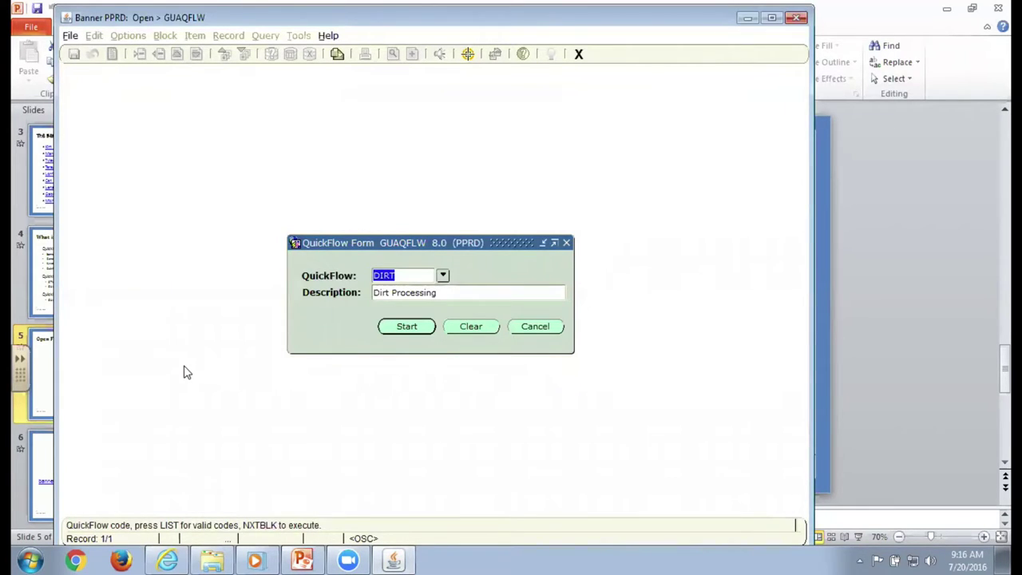
{"action": "left_click", "coordinate": [407, 329]}
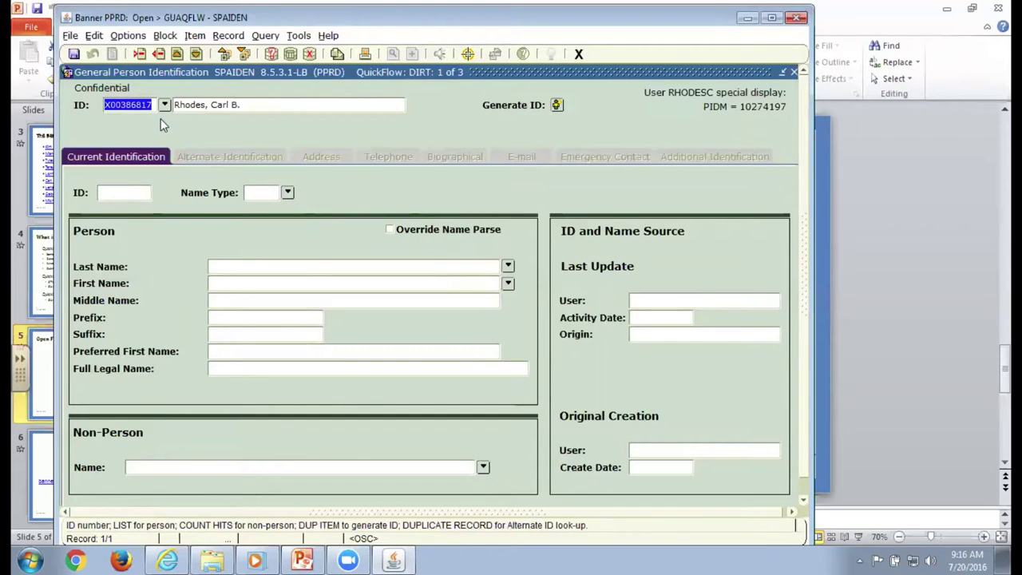
Step: Load the person's details in SPAIDEN, roll back to the ID key block, and proceed to SGASTDN
{"action": "left_click", "coordinate": [245, 54]}
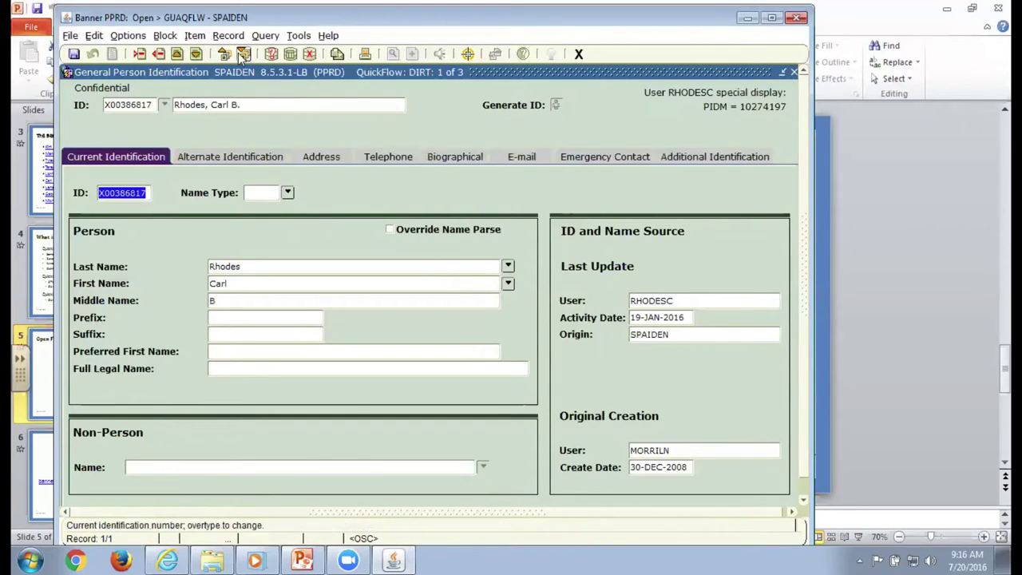
{"action": "left_click", "coordinate": [92, 53]}
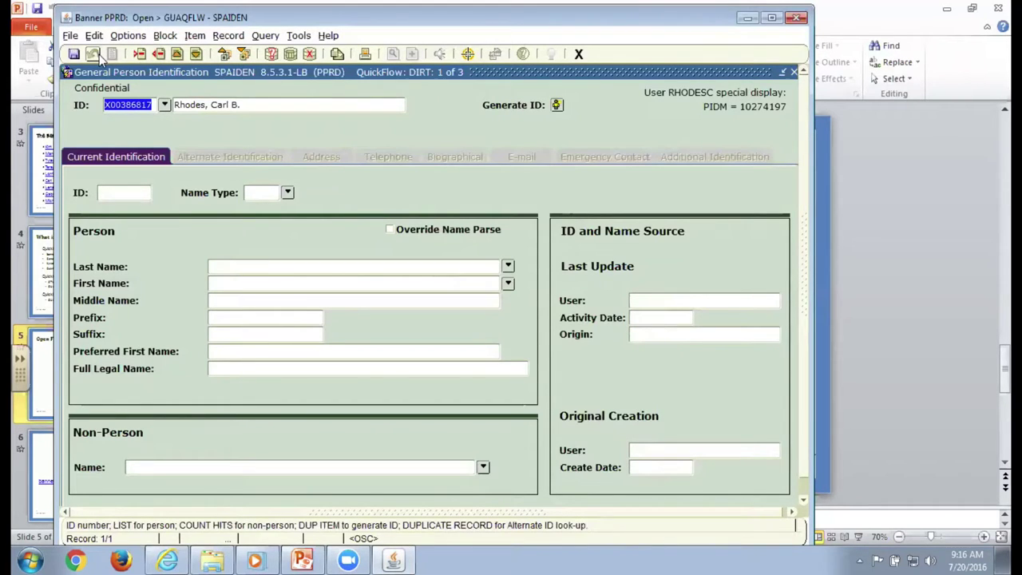
{"action": "left_click", "coordinate": [246, 53]}
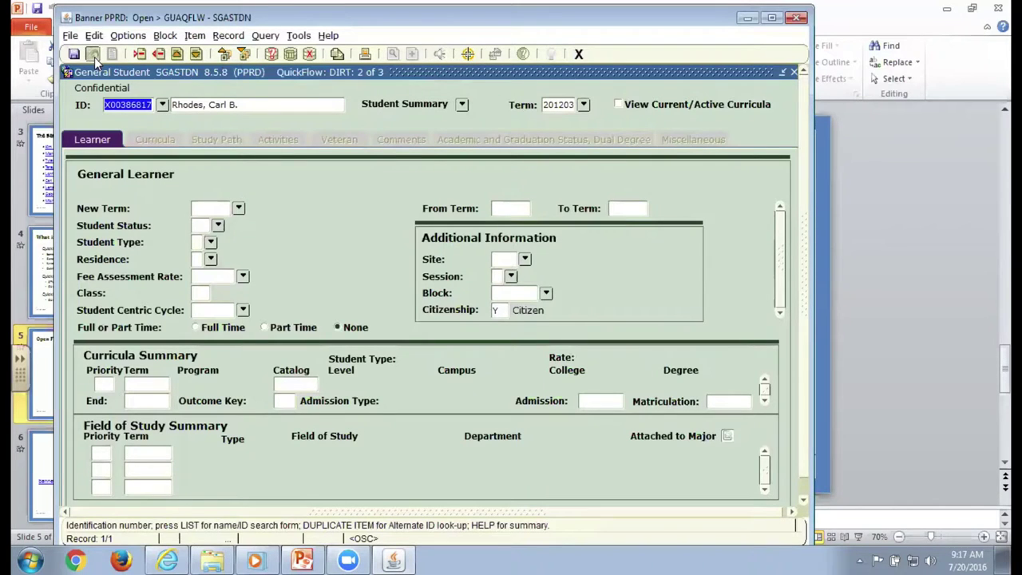
Step: Load the student's record in SGASTDN and go to its Miscellaneous Information block
{"action": "left_click", "coordinate": [227, 59]}
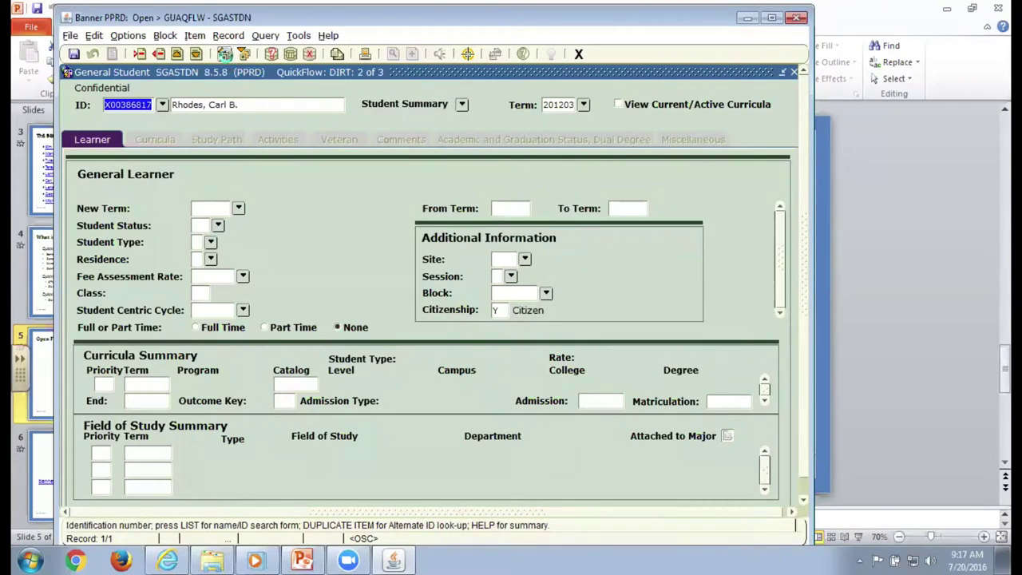
{"action": "left_click", "coordinate": [226, 57]}
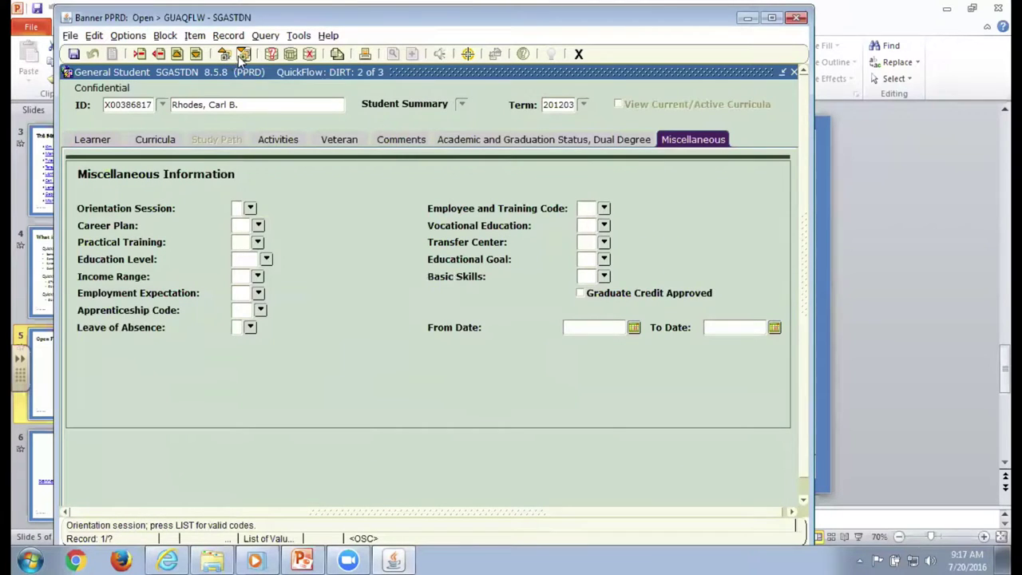
Step: Advance from the Miscellaneous block to the General Learner block in SGASTDN and exit the DIRT QuickFlow
{"action": "left_click", "coordinate": [242, 56]}
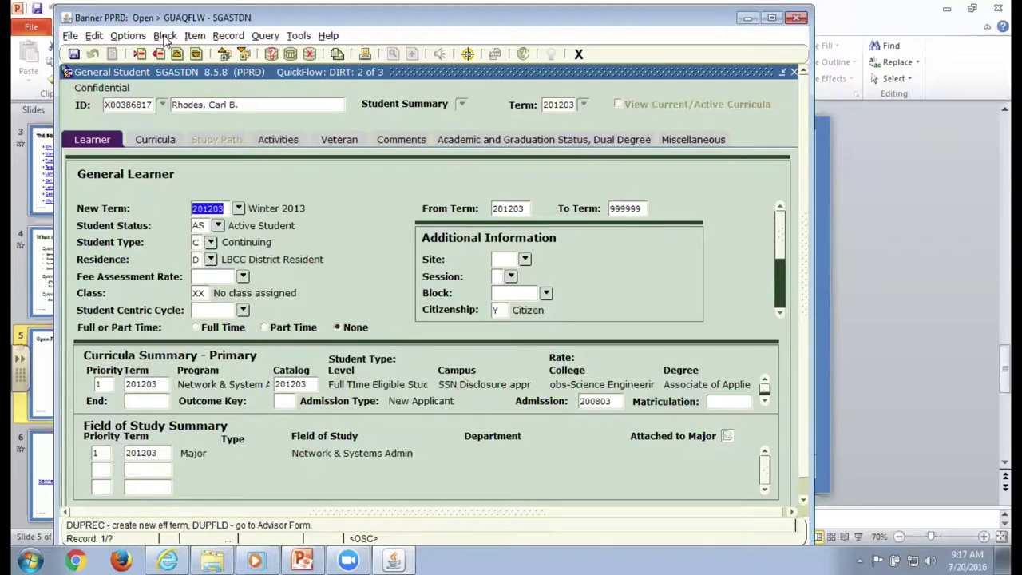
{"action": "left_click", "coordinate": [70, 36]}
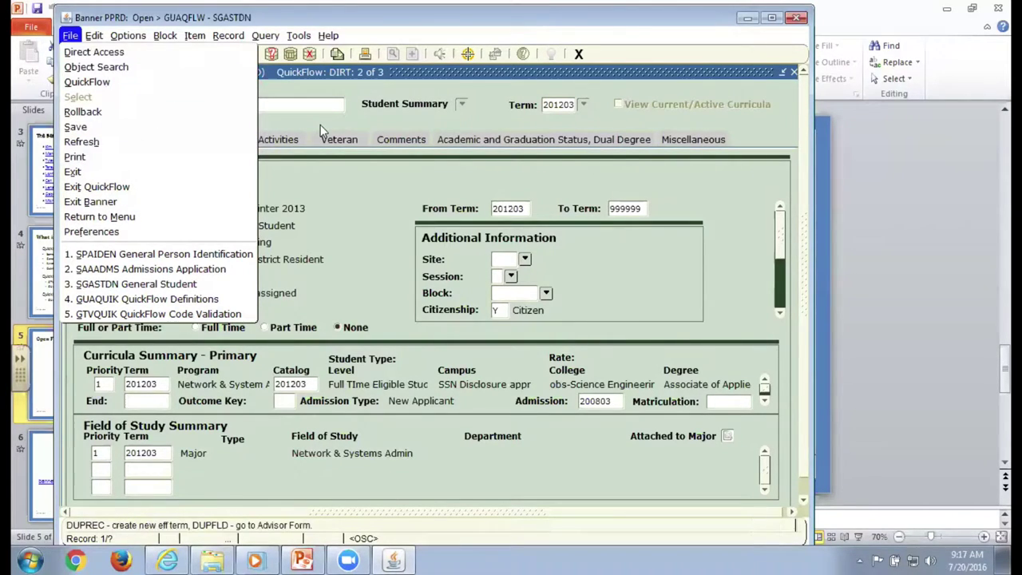
{"action": "left_click", "coordinate": [274, 35]}
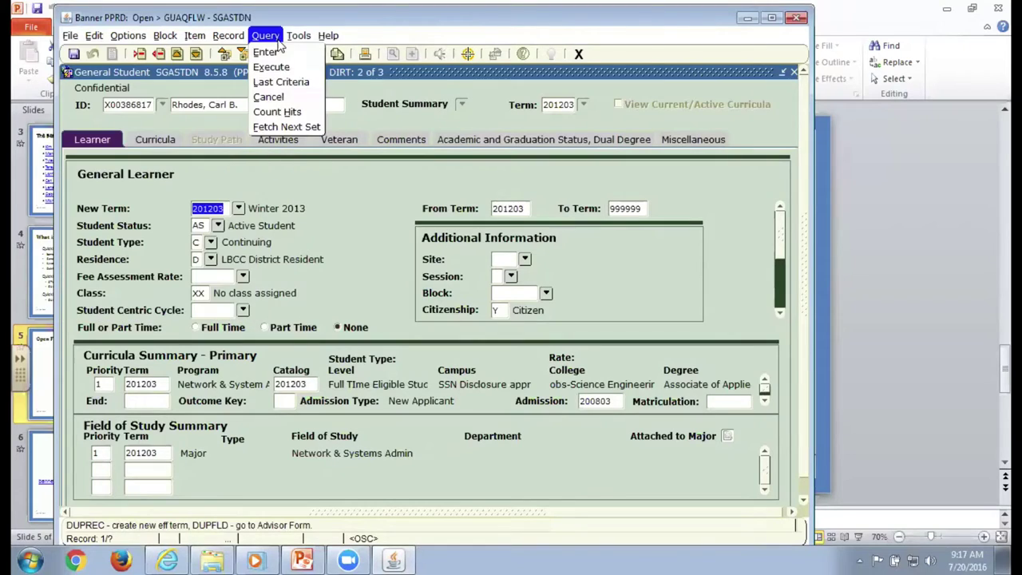
{"action": "mouse_move", "coordinate": [246, 40]}
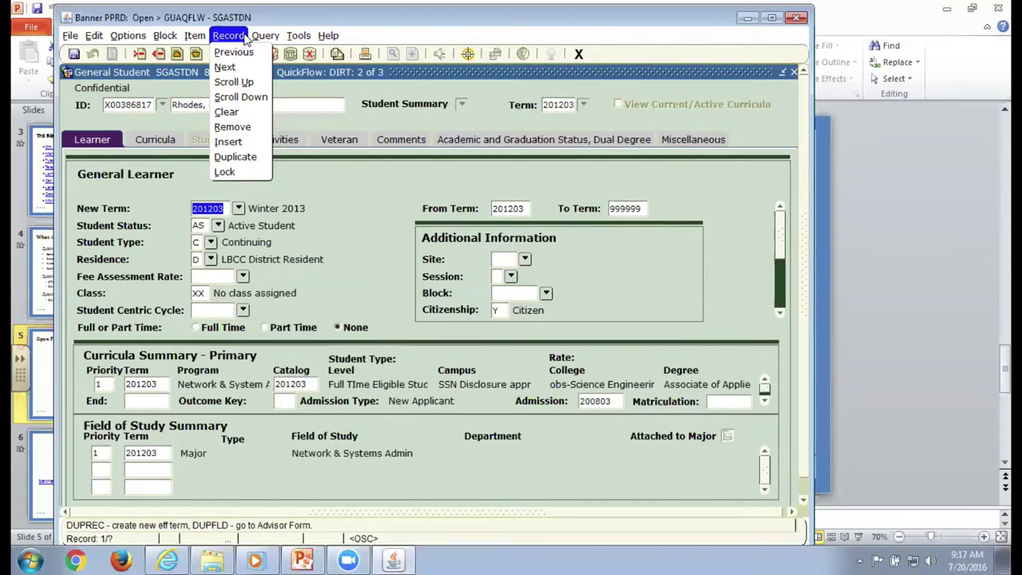
{"action": "mouse_move", "coordinate": [150, 37]}
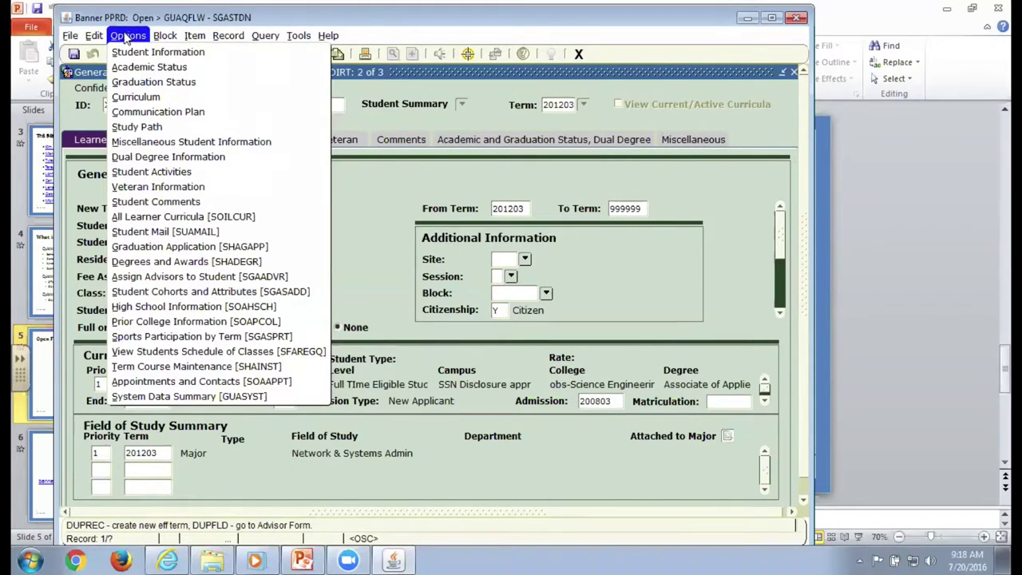
{"action": "mouse_move", "coordinate": [74, 37]}
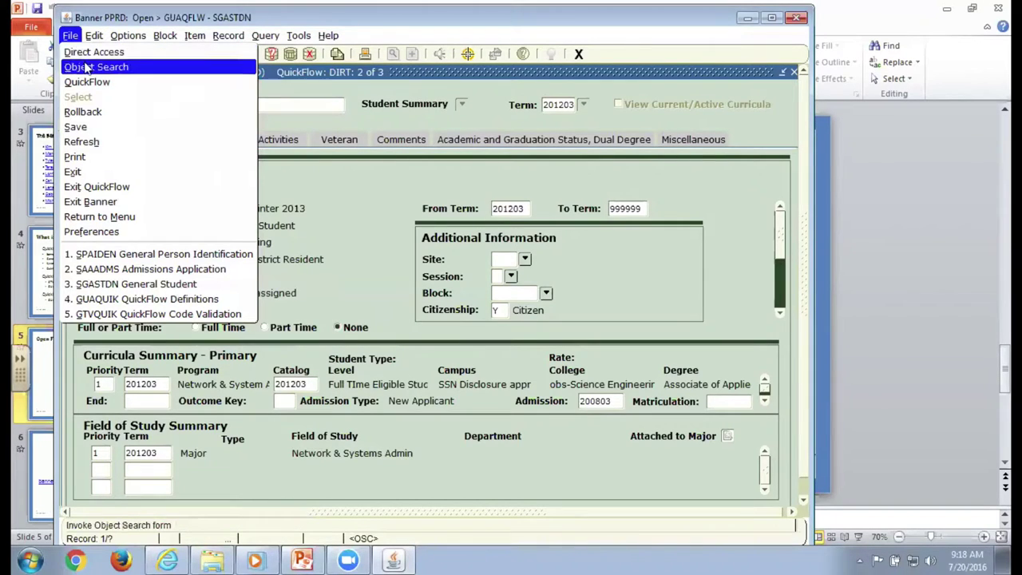
{"action": "left_click", "coordinate": [98, 187]}
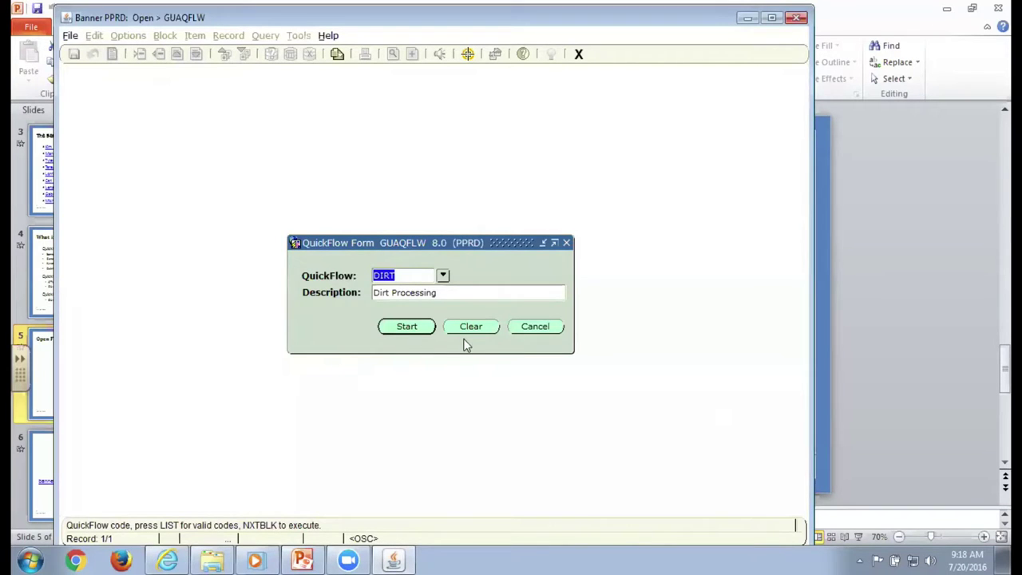
Step: Open the list of existing QuickFlow codes and examine the codes, their descriptions and the forms each one contains
{"action": "left_click", "coordinate": [443, 275]}
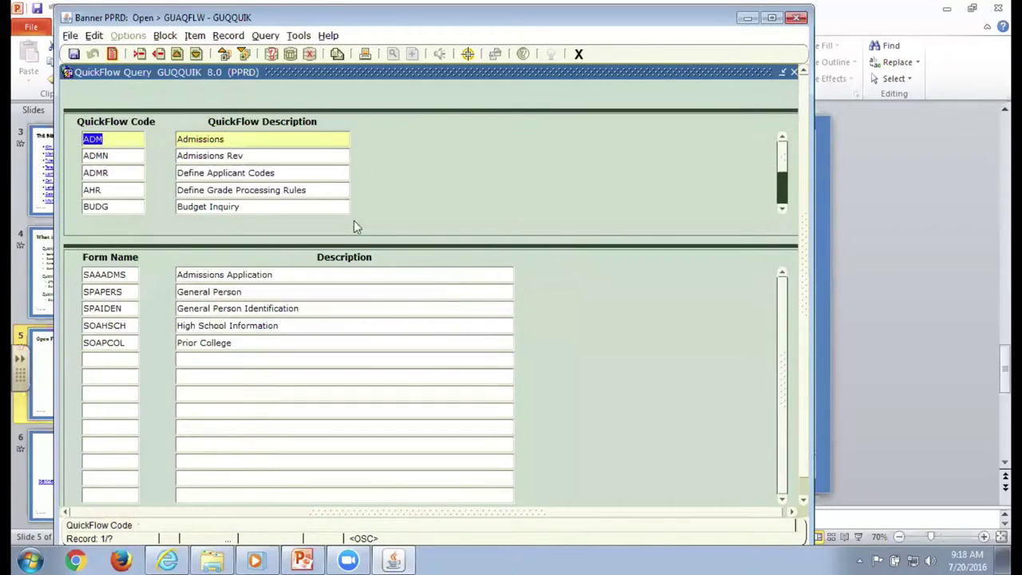
{"action": "scroll", "coordinate": [131, 175], "scroll_direction": "down", "scroll_amount": 5}
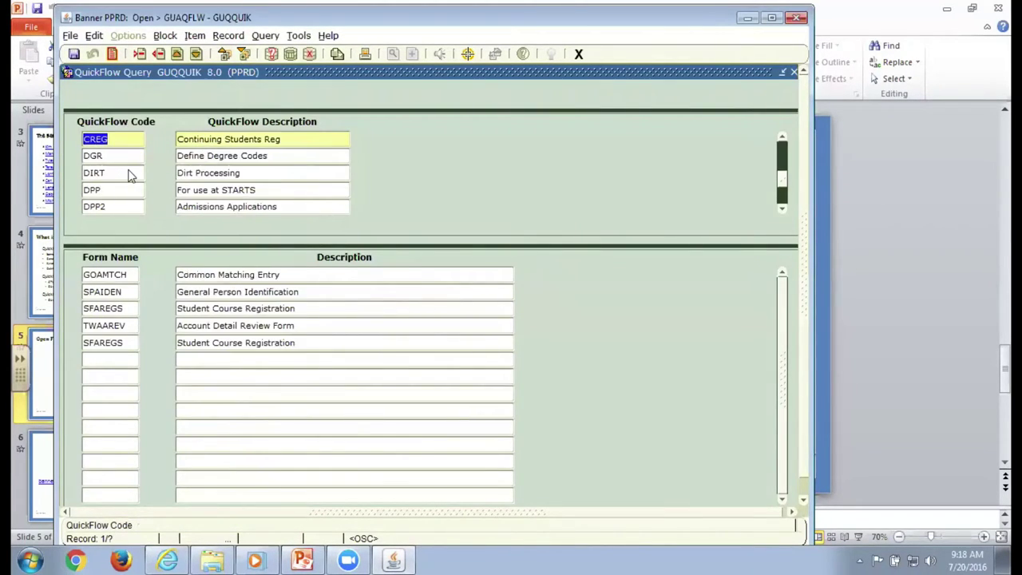
{"action": "scroll", "coordinate": [132, 174], "scroll_direction": "down", "scroll_amount": 8}
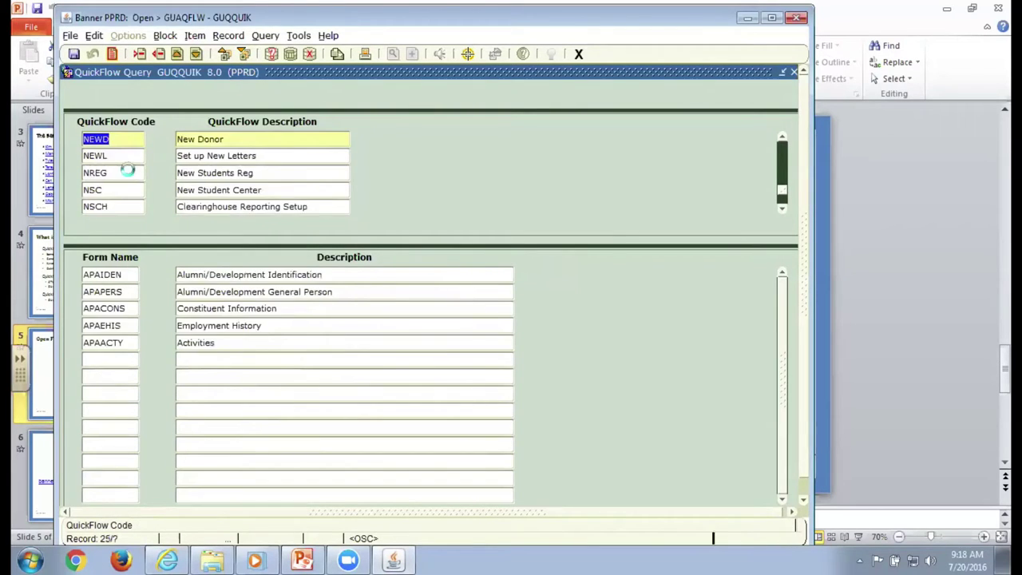
{"action": "scroll", "coordinate": [128, 172], "scroll_direction": "down", "scroll_amount": 18}
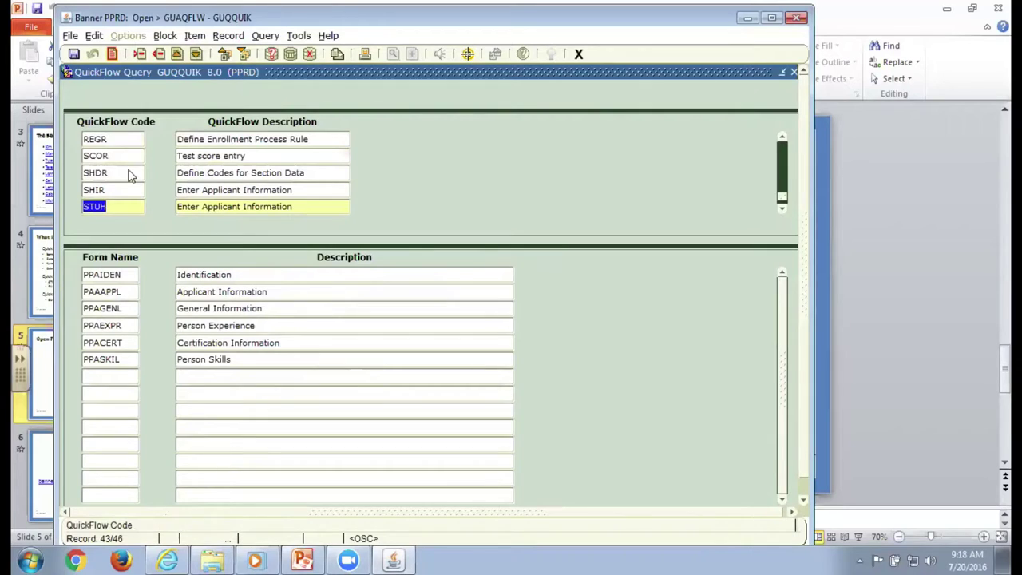
{"action": "scroll", "coordinate": [130, 174], "scroll_direction": "up", "scroll_amount": 9}
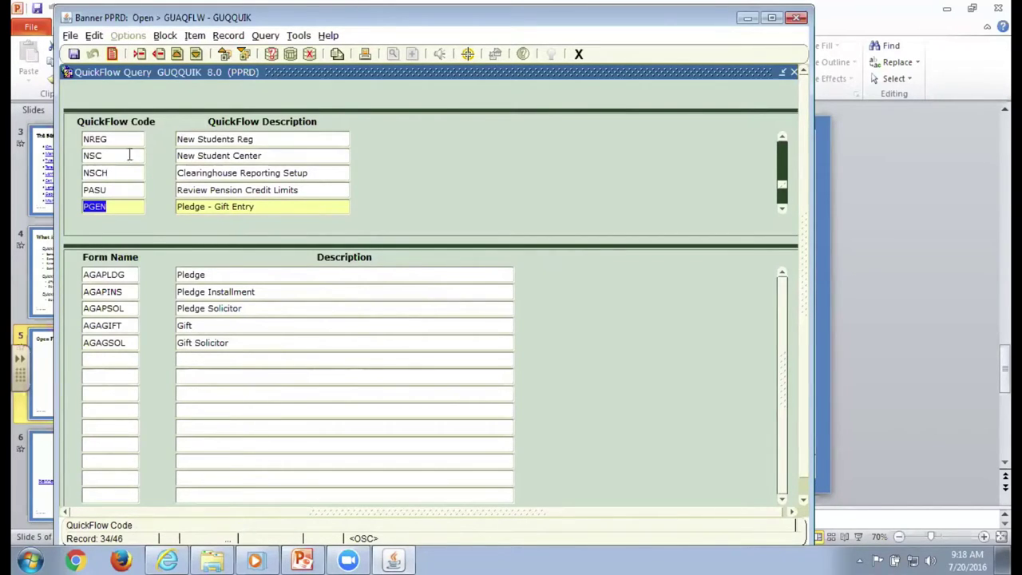
{"action": "scroll", "coordinate": [114, 190], "scroll_direction": "up", "scroll_amount": 8}
{"action": "scroll", "coordinate": [139, 189], "scroll_direction": "up", "scroll_amount": 10}
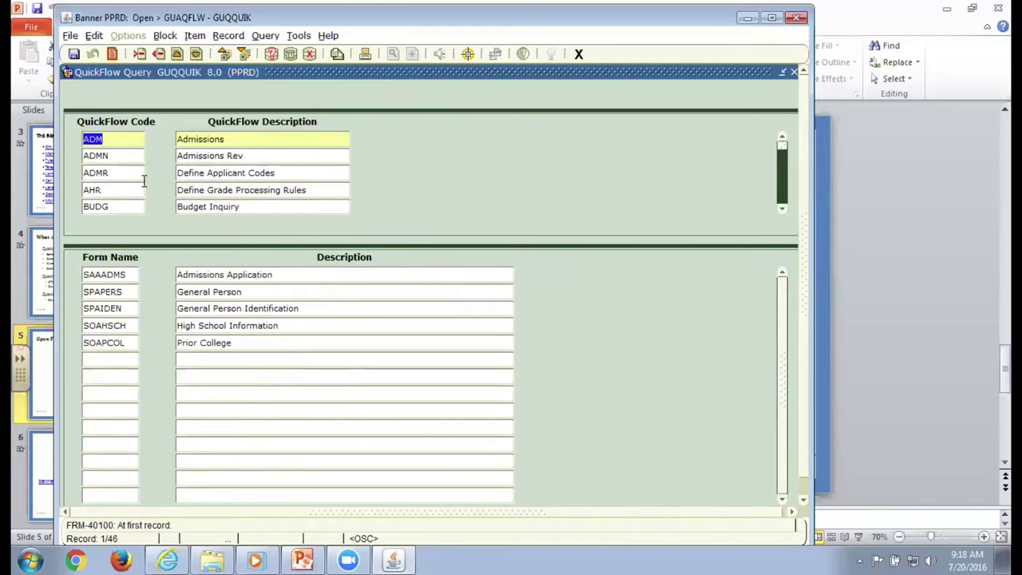
{"action": "scroll", "coordinate": [143, 187], "scroll_direction": "down", "scroll_amount": 6}
{"action": "scroll", "coordinate": [142, 180], "scroll_direction": "up", "scroll_amount": 2}
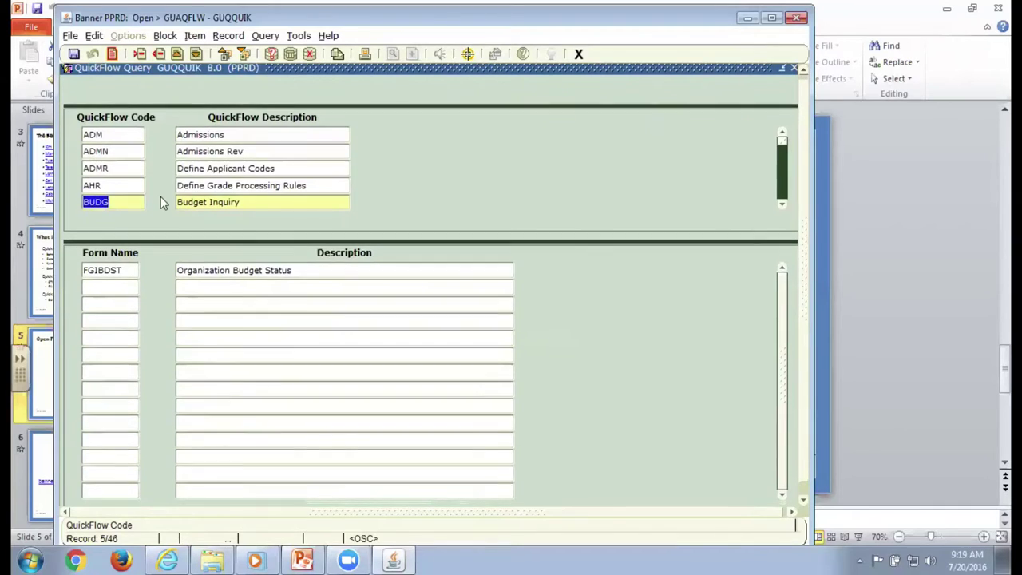
Step: Choose DIRT from the QuickFlow code list and cancel out of the QuickFlow form
{"action": "scroll", "coordinate": [103, 152], "scroll_direction": "down", "scroll_amount": 2}
{"action": "scroll", "coordinate": [108, 156], "scroll_direction": "down", "scroll_amount": 16}
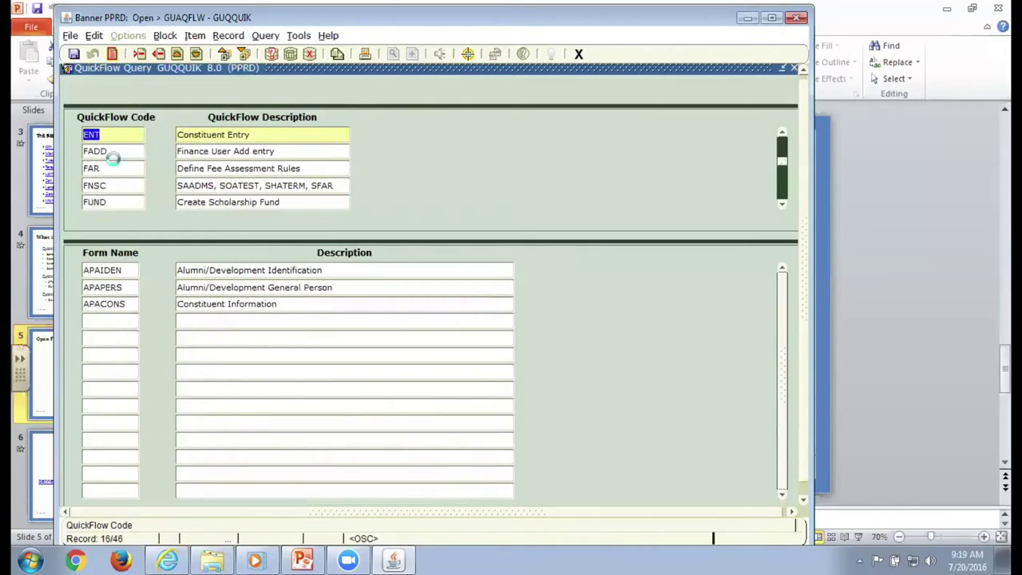
{"action": "scroll", "coordinate": [114, 159], "scroll_direction": "up", "scroll_amount": 2}
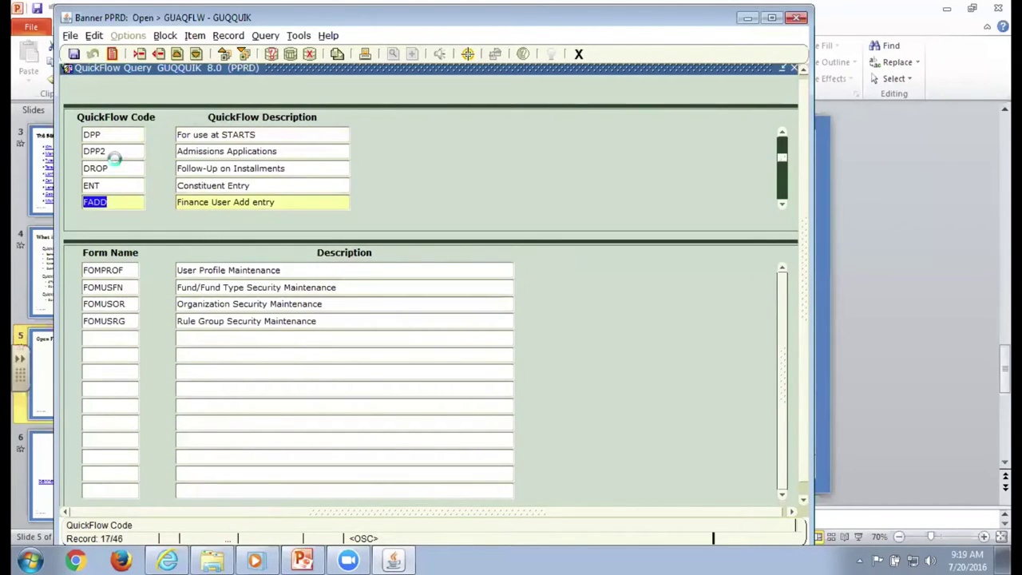
{"action": "scroll", "coordinate": [115, 162], "scroll_direction": "up", "scroll_amount": 5}
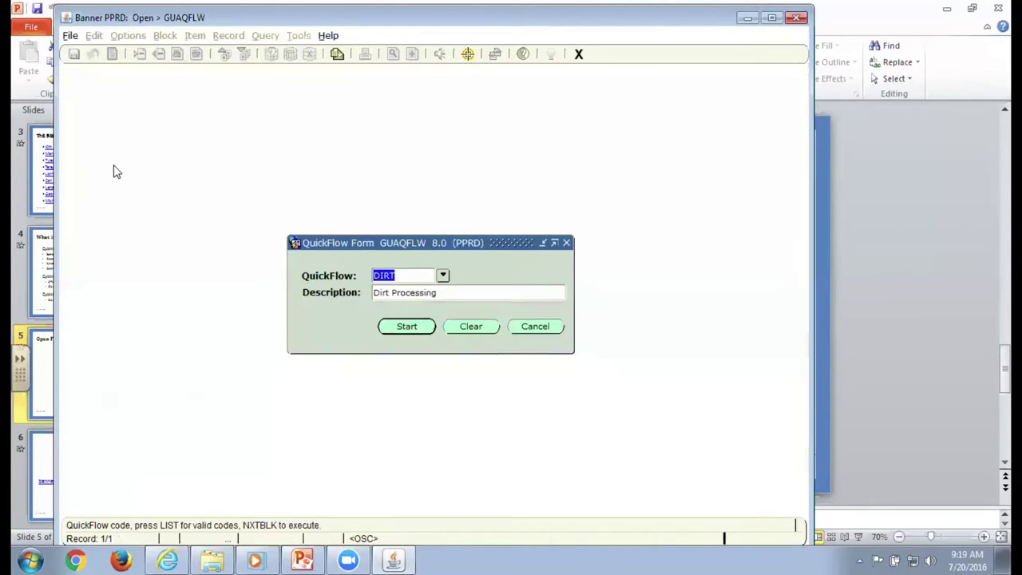
{"action": "left_click", "coordinate": [416, 330]}
{"action": "left_click", "coordinate": [537, 334]}
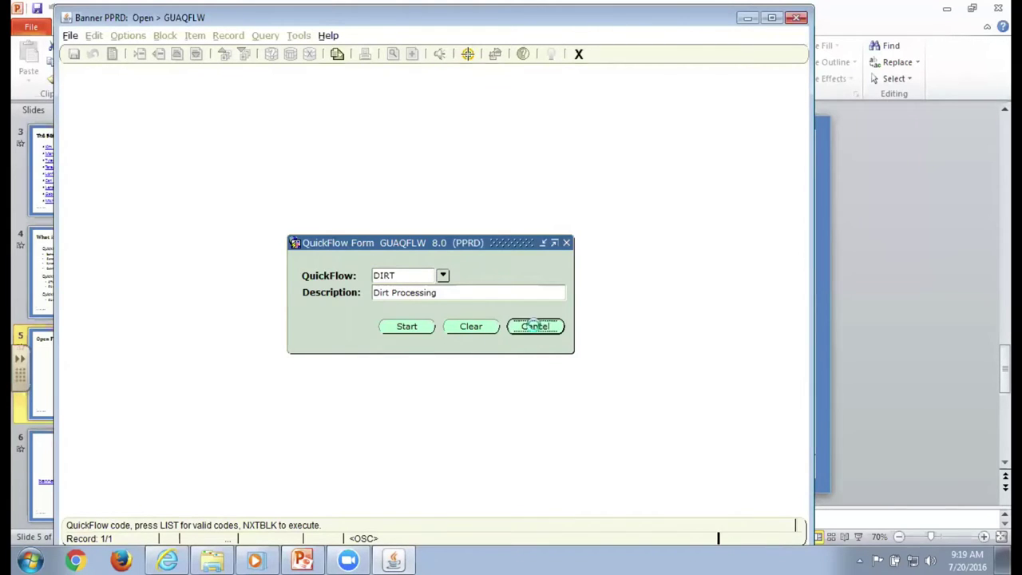